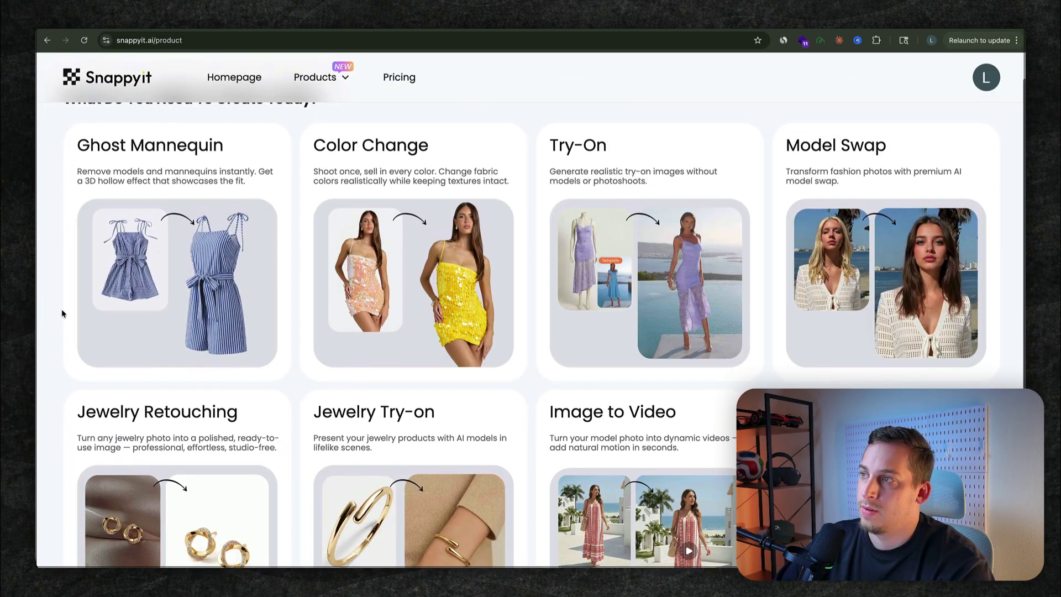
- Look through the product tools overview, from Ghost Mannequin, Color Change, Try-On and Model Swap to the jewelry and video tools
scroll(62, 313, "up", 1)
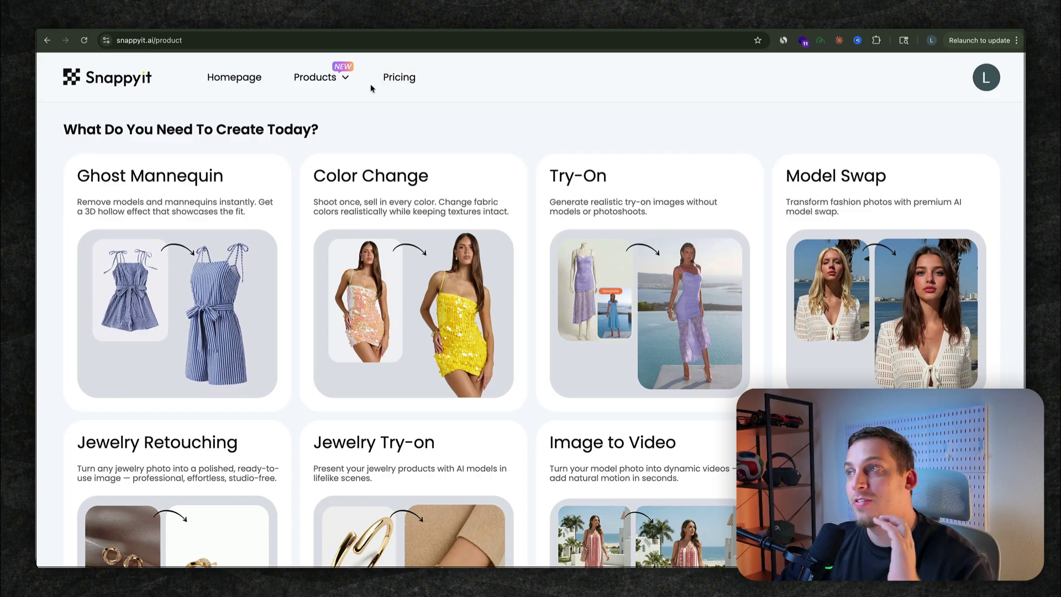
left_click(387, 78)
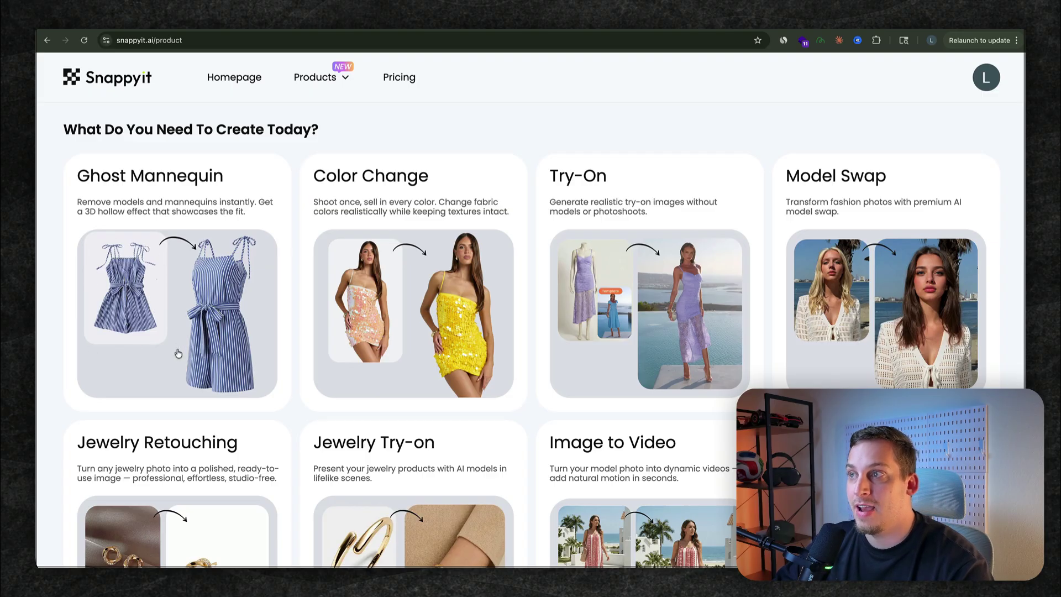
scroll(276, 259, "down", 2)
scroll(304, 249, "up", 1)
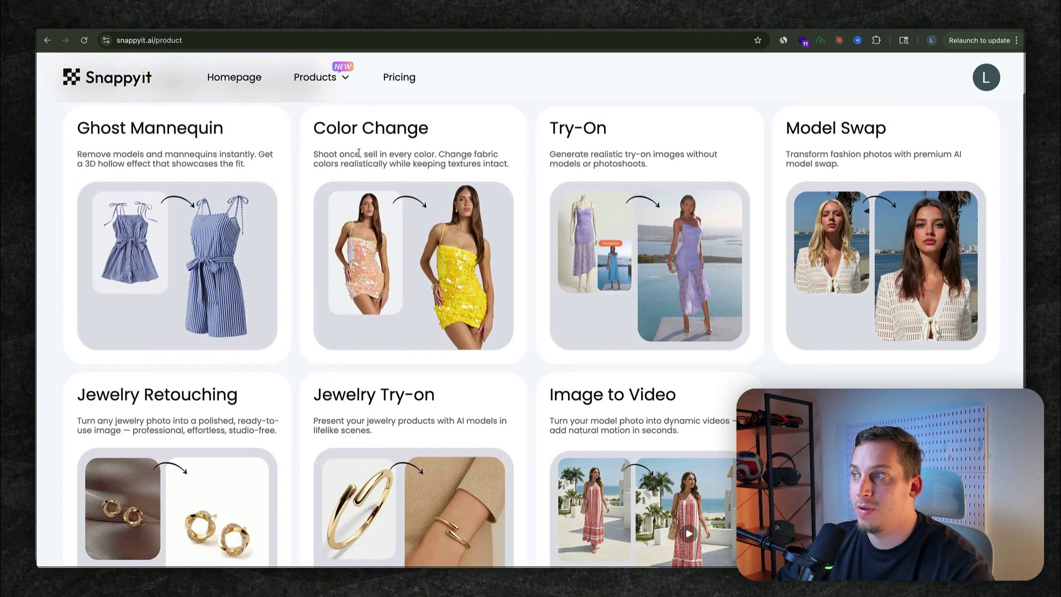
scroll(182, 277, "up", 5)
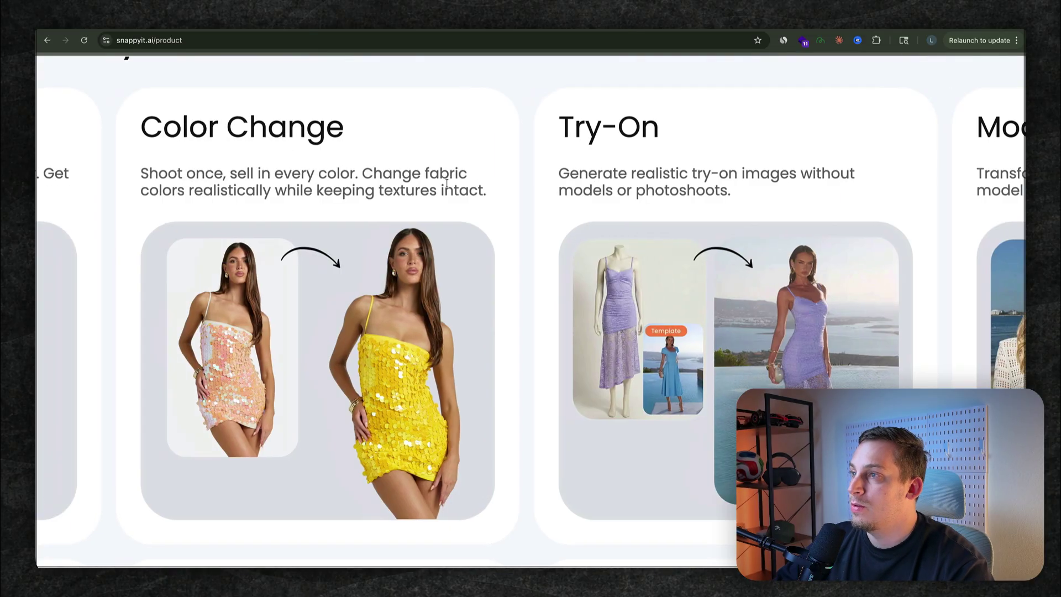
scroll(317, 235, "right", 6)
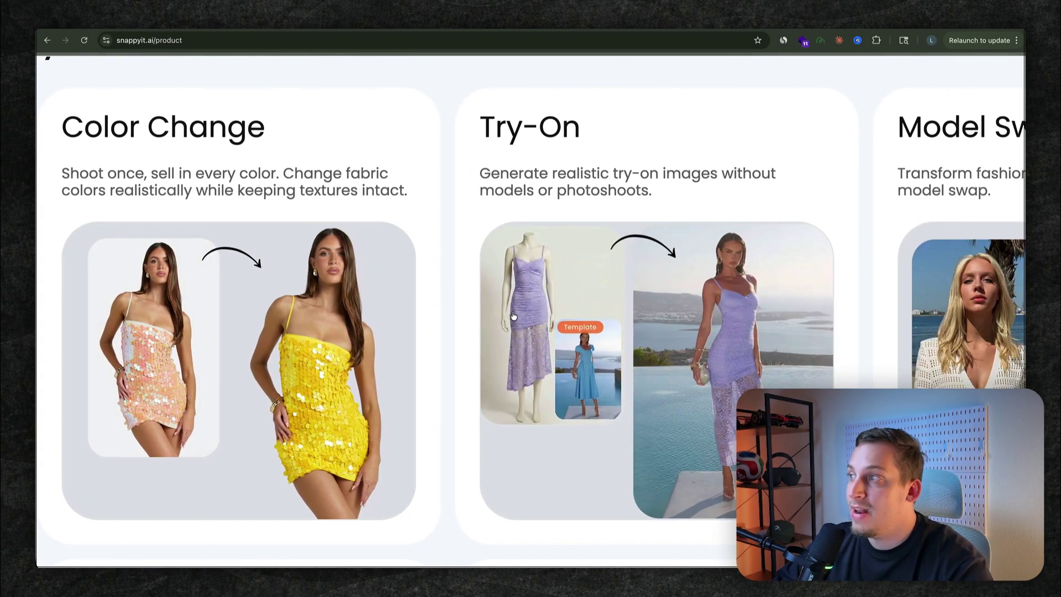
scroll(571, 355, "down", 5)
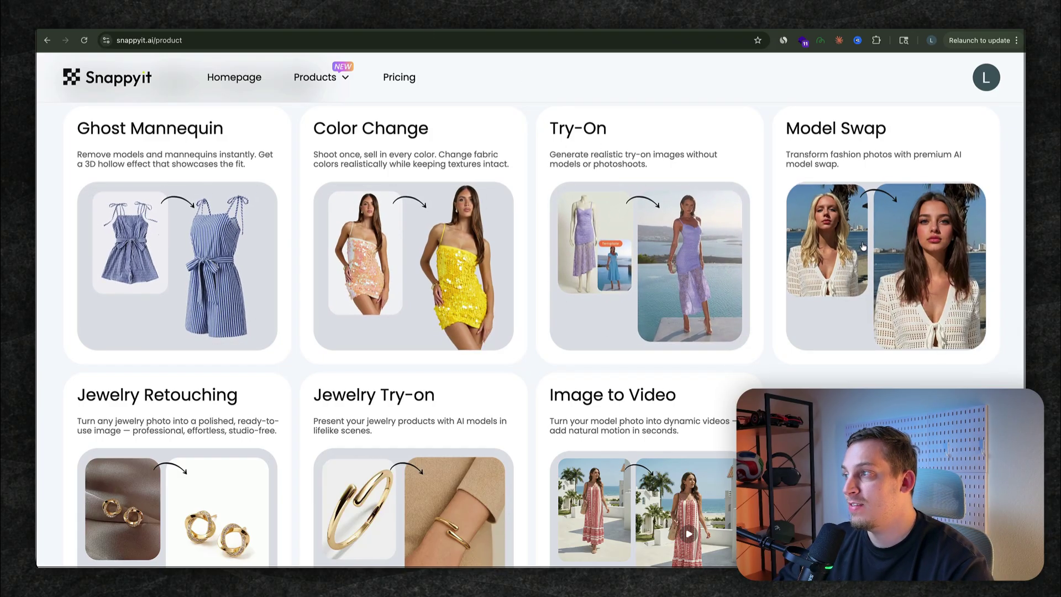
scroll(869, 228, "down", 1)
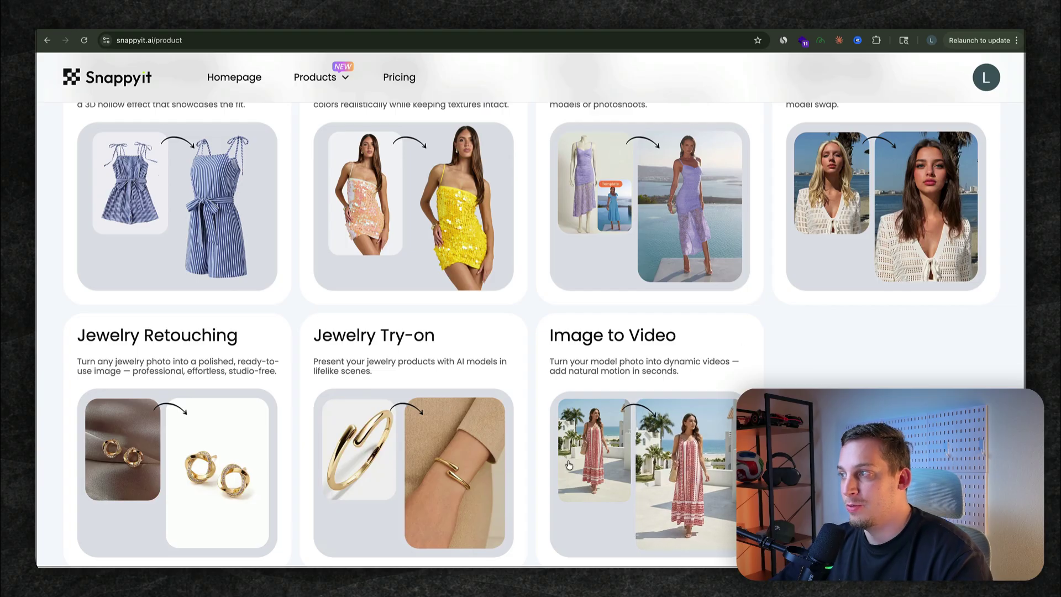
- Return to the homepage, start creating, and open the Ghost Mannequin tool page
left_click(234, 77)
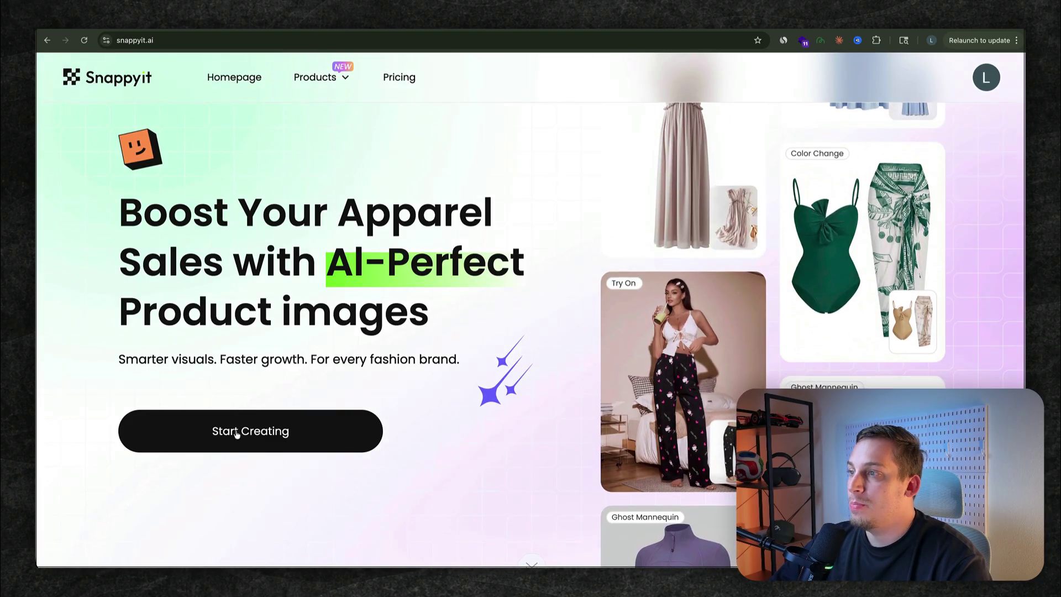
left_click(232, 448)
scroll(236, 120, "down", 1)
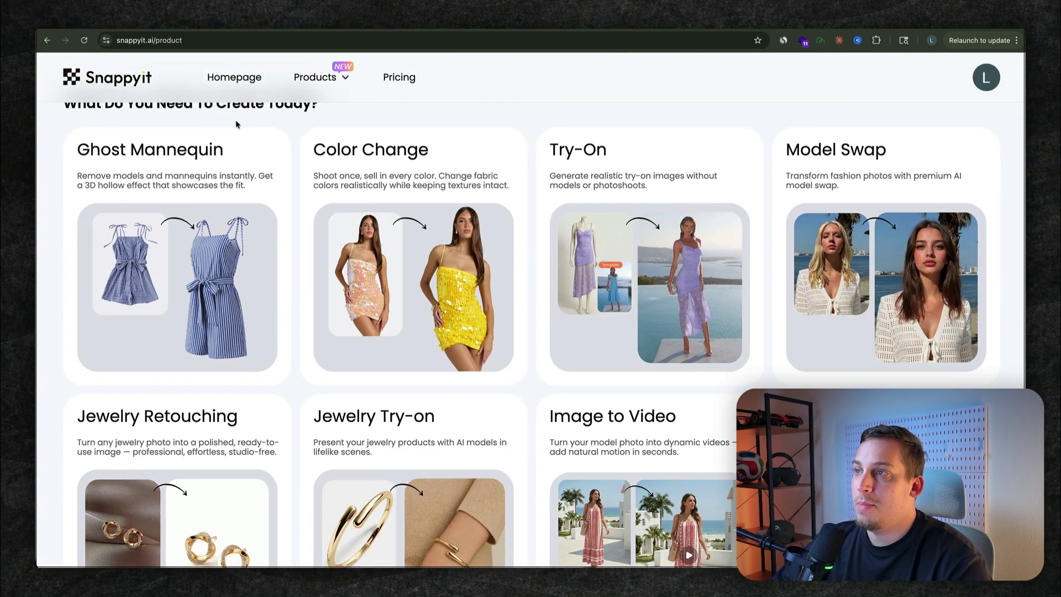
left_click(165, 295)
scroll(281, 286, "down", 1)
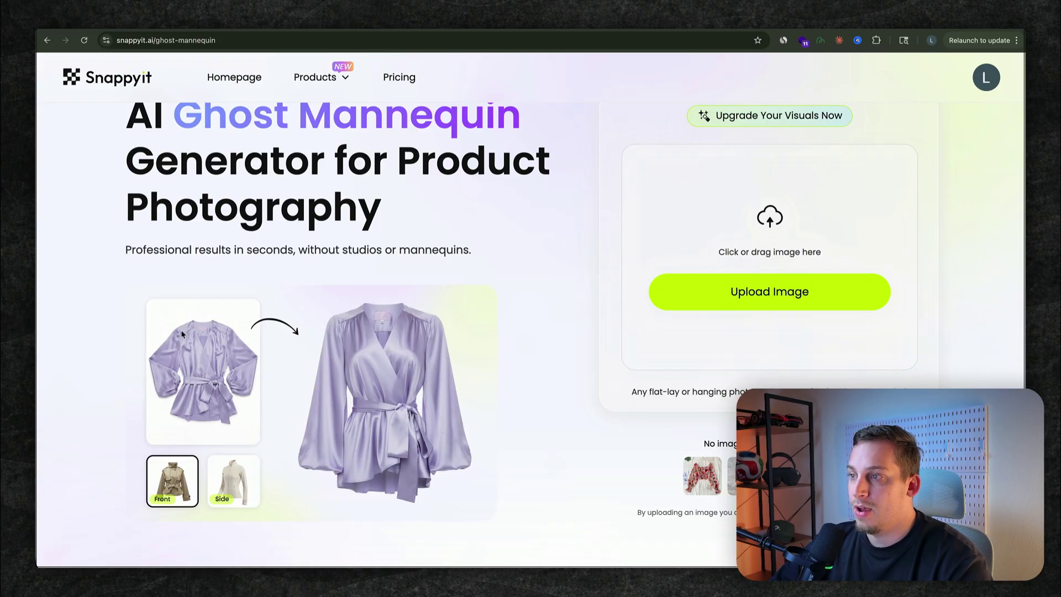
left_click(226, 474)
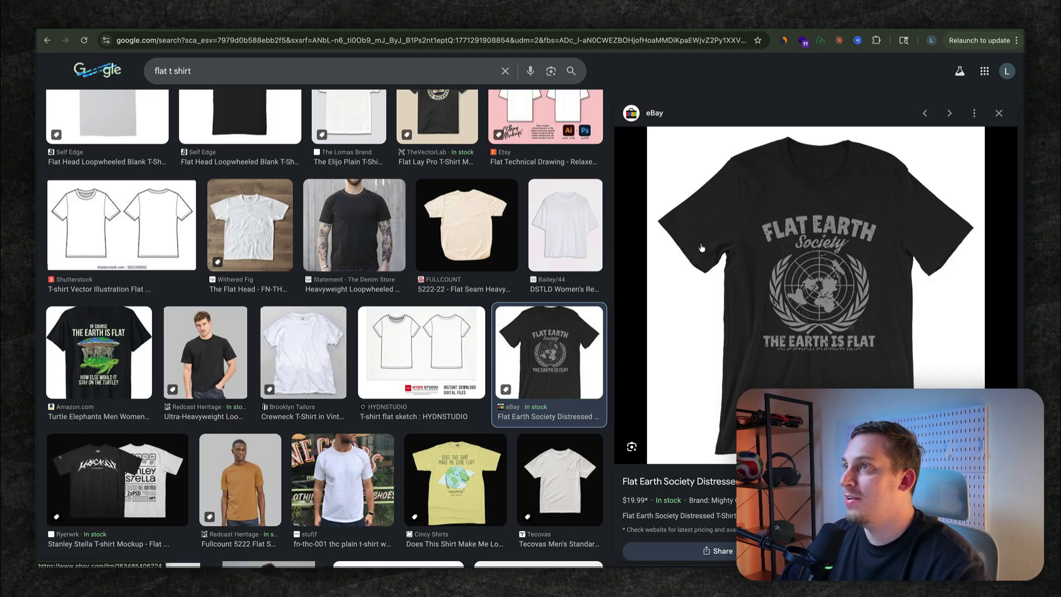
- Save the black Flat Earth Society T-shirt picture from the image search and upload it to Ghost Mannequin
right_click(803, 262)
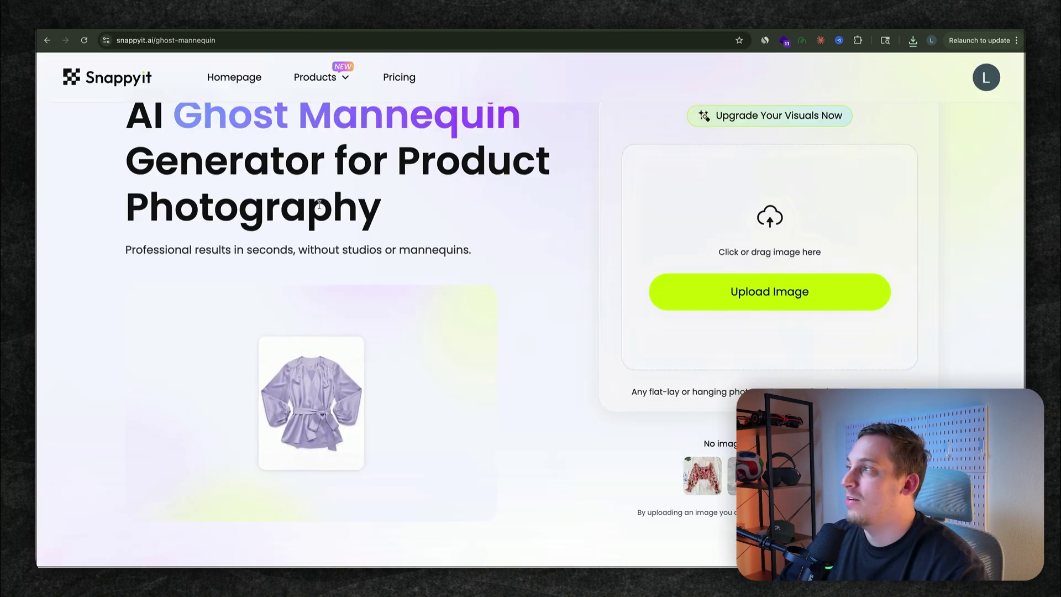
left_click(774, 296)
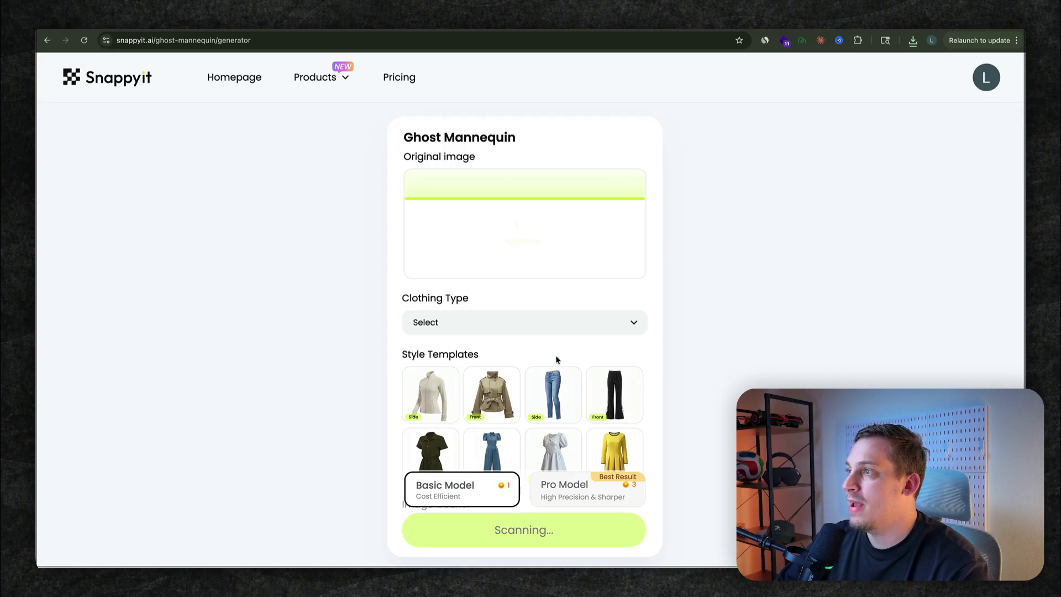
- Set the clothing type to Tops and choose the Side style template
left_click(555, 328)
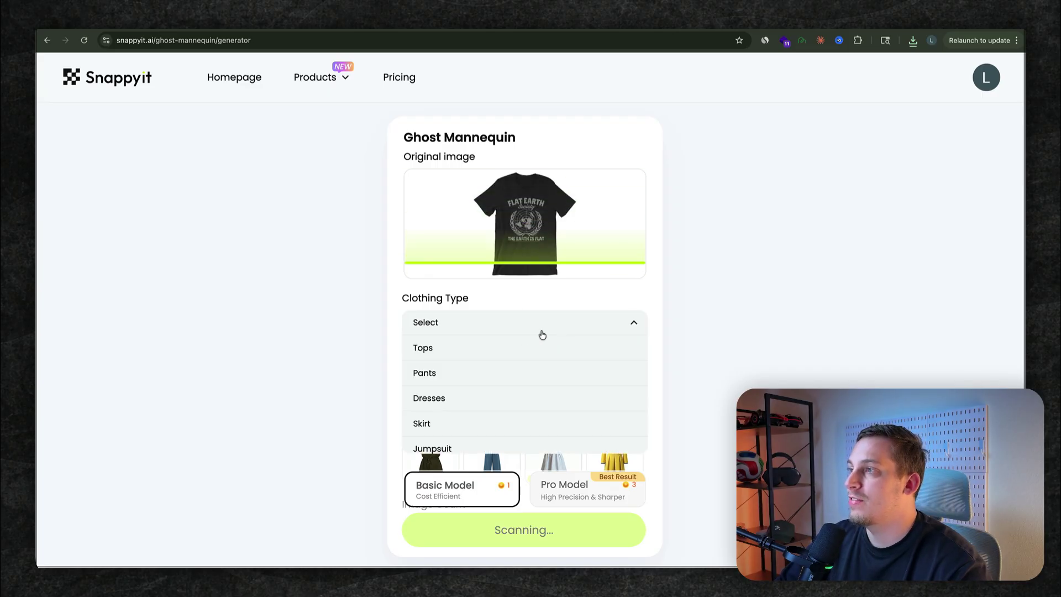
left_click(479, 352)
scroll(592, 363, "down", 1)
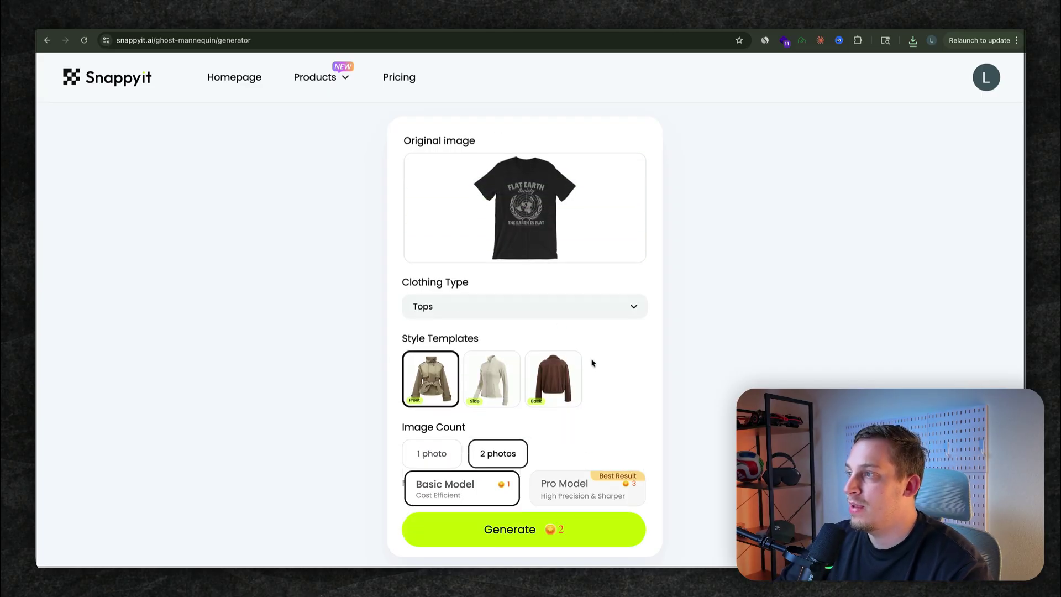
left_click(509, 369)
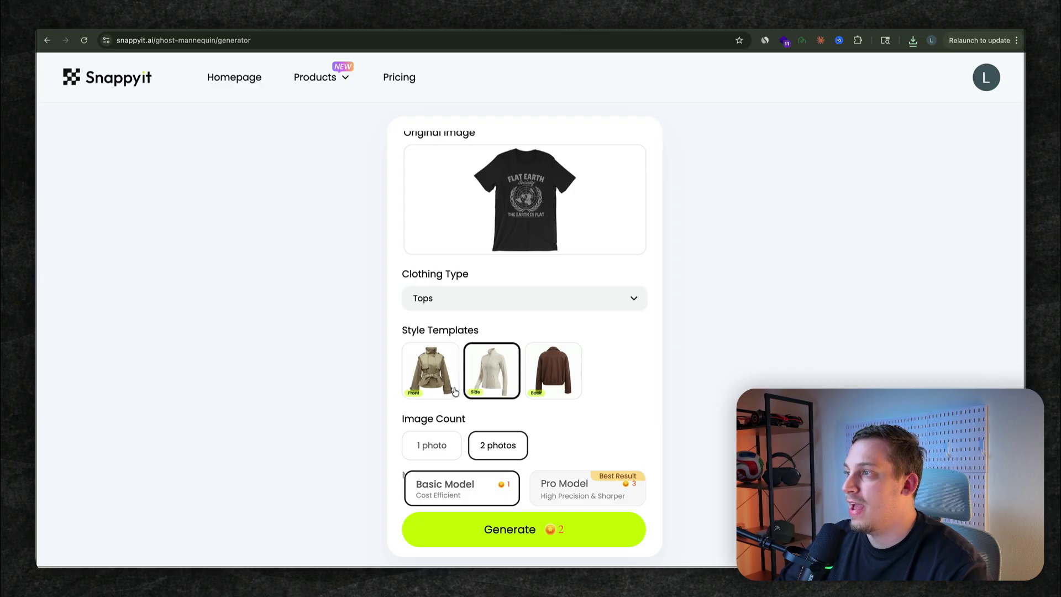
scroll(504, 389, "down", 1)
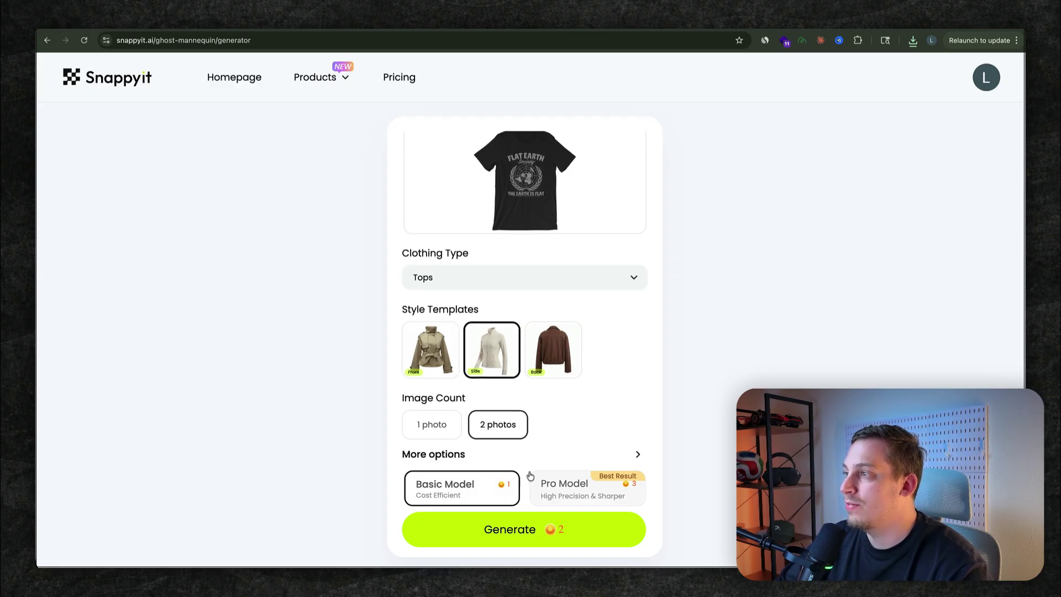
- Generate two ghost mannequin photos of the T-shirt with the Basic Model
left_click(547, 486)
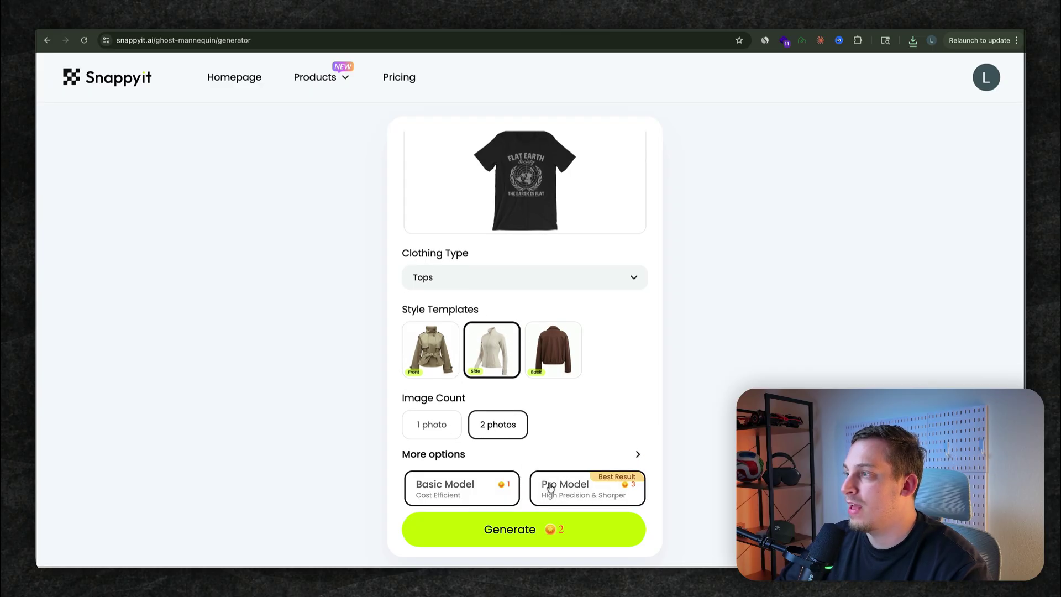
left_click(499, 494)
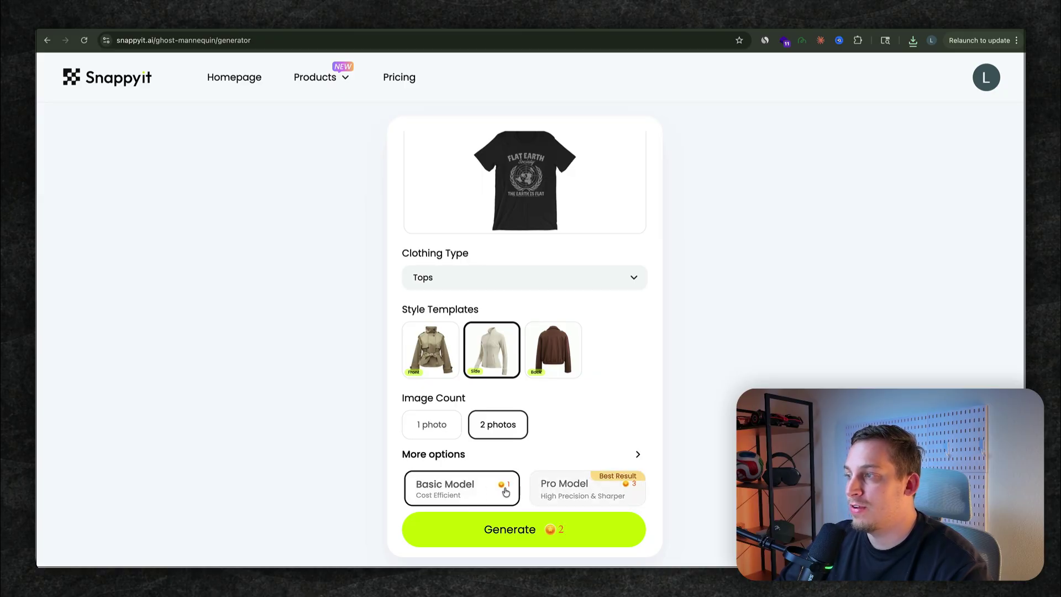
left_click(500, 527)
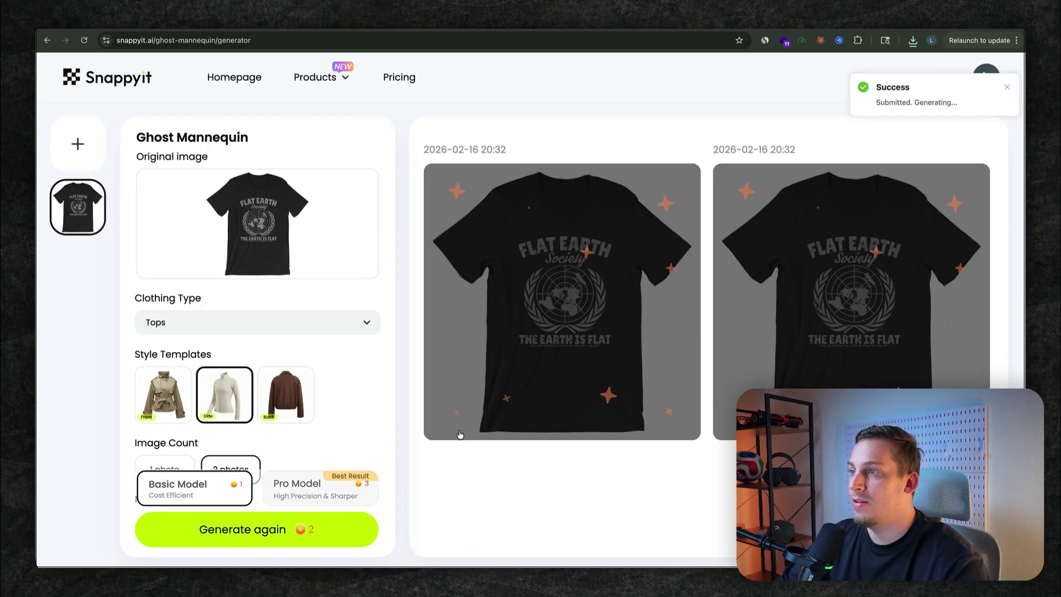
- Generate two more ghost mannequin photos with the Pro Model and compare them with the Basic Model images
left_click(302, 495)
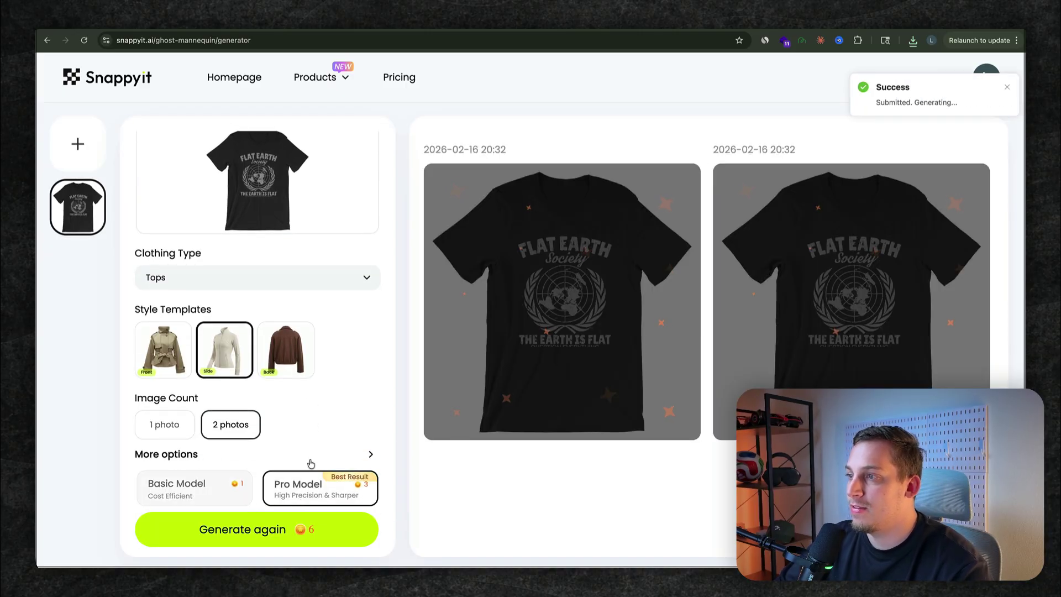
left_click(263, 535)
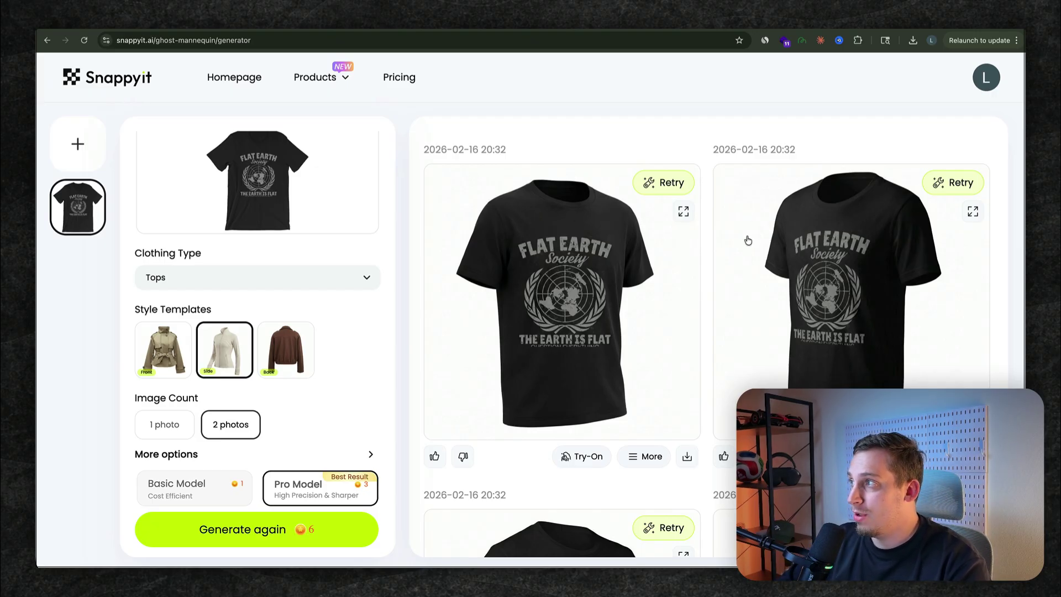
scroll(748, 240, "down", 5)
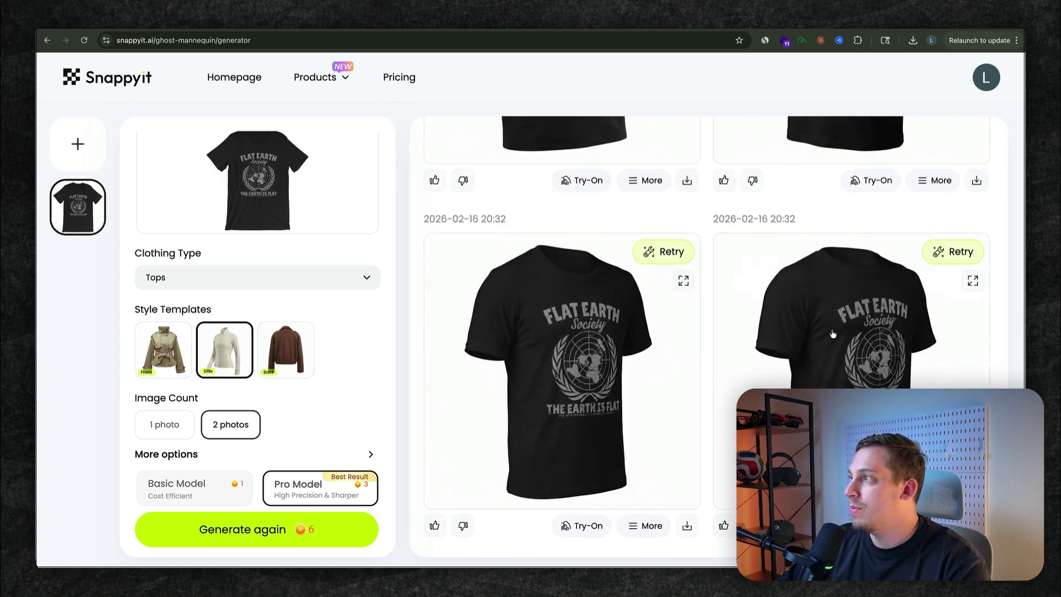
scroll(704, 360, "up", 4)
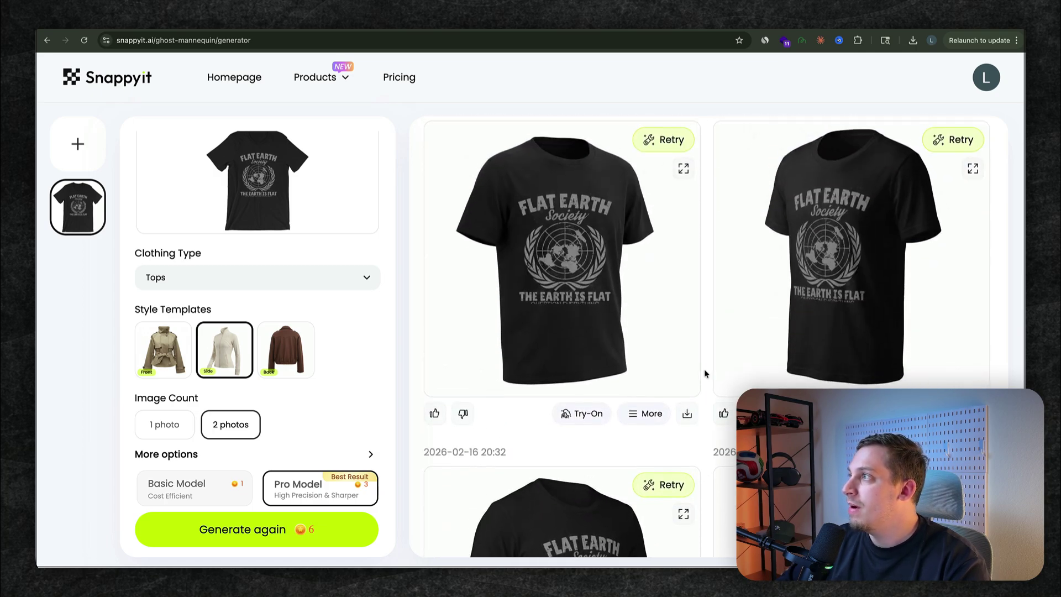
scroll(703, 369, "down", 6)
scroll(782, 231, "up", 1)
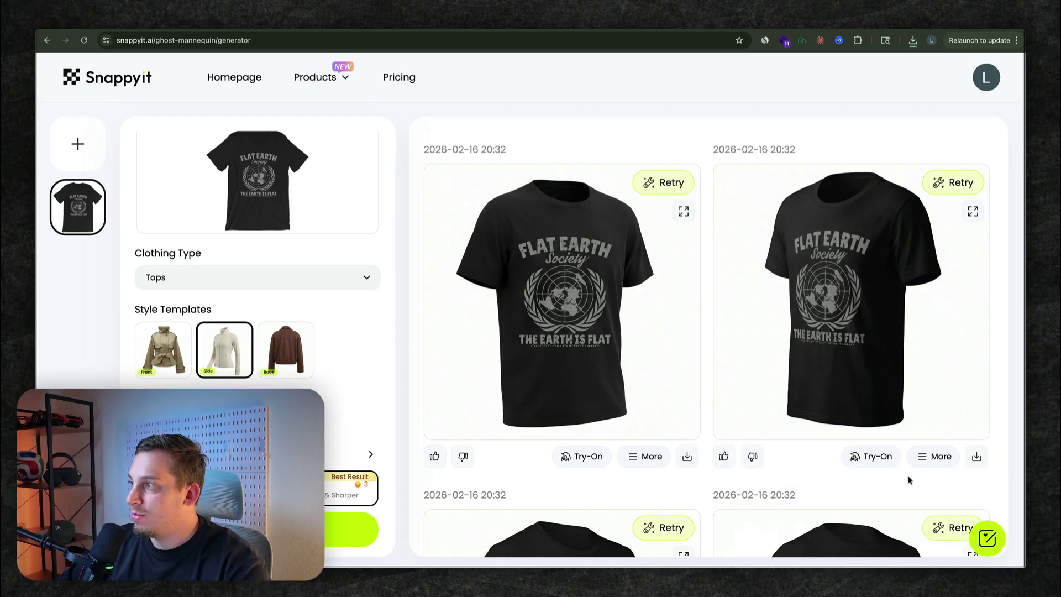
- Send the T-shirt image with the more side-facing view to Try-On and set the try-on area to Top
left_click(931, 457)
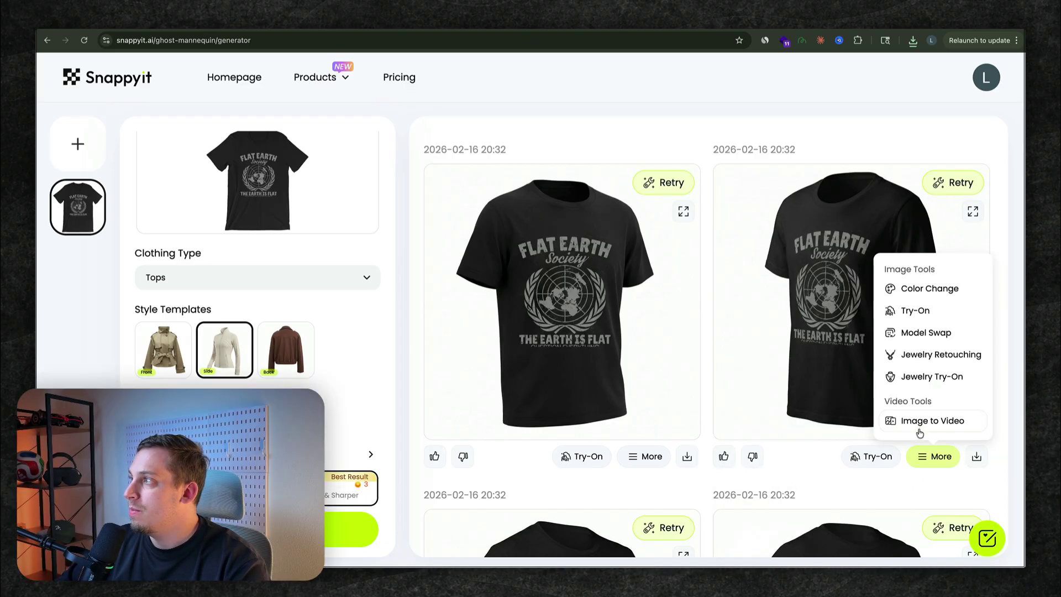
left_click(881, 461)
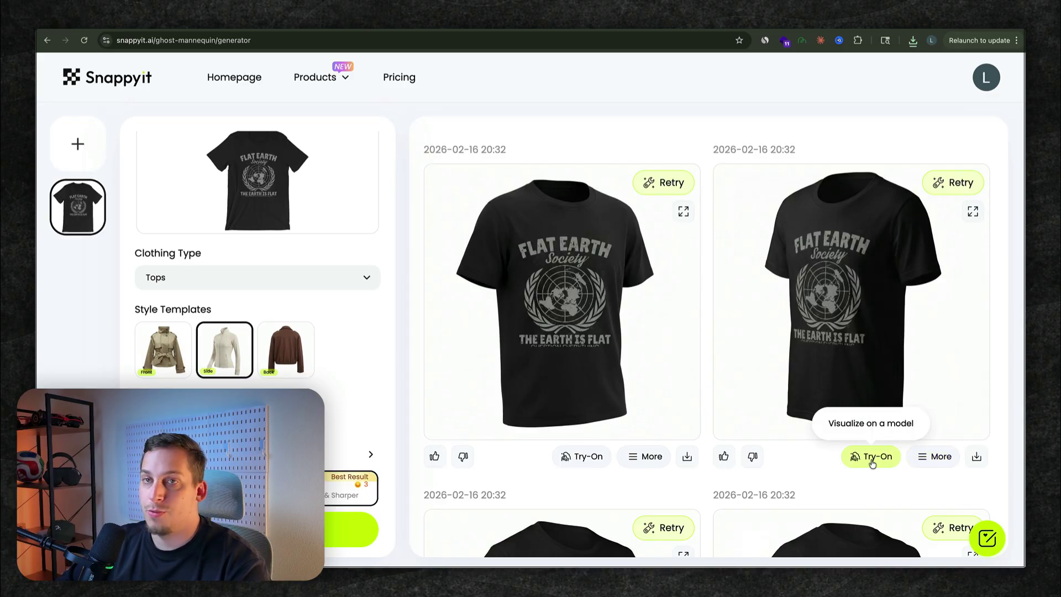
left_click(864, 456)
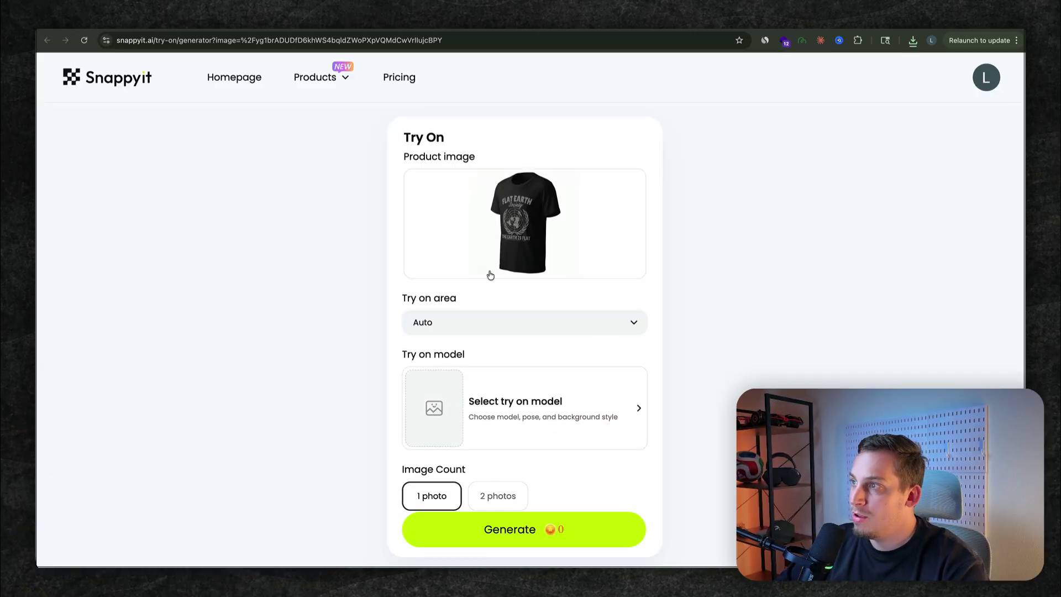
left_click(459, 322)
left_click(442, 382)
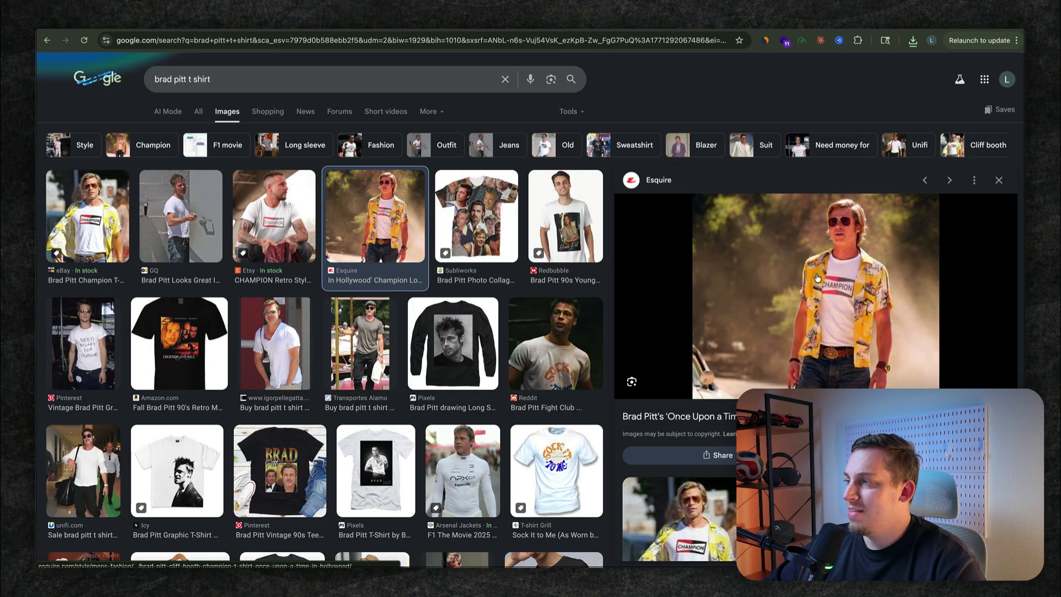
- Inspect the photo of Brad Pitt in a Champion T-shirt in the image search results
scroll(817, 277, "down", 3)
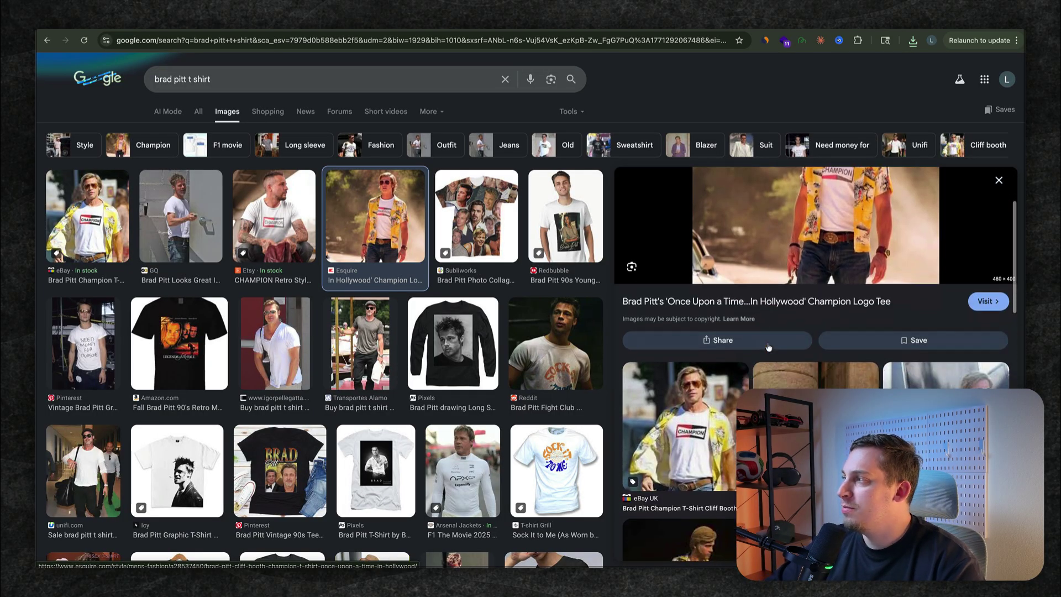
scroll(767, 347, "up", 3)
right_click(807, 316)
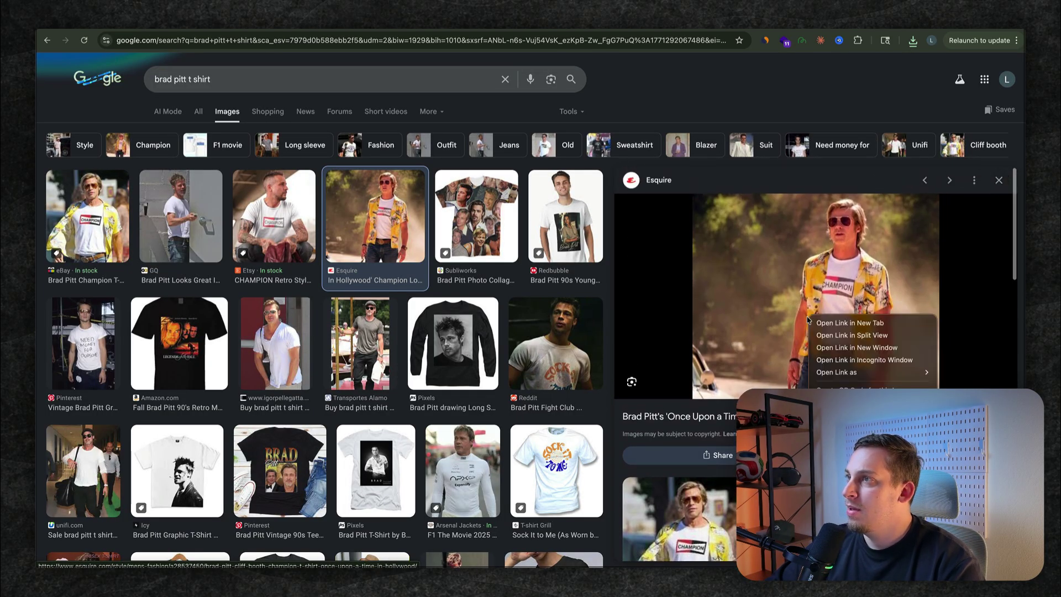
key("Escape")
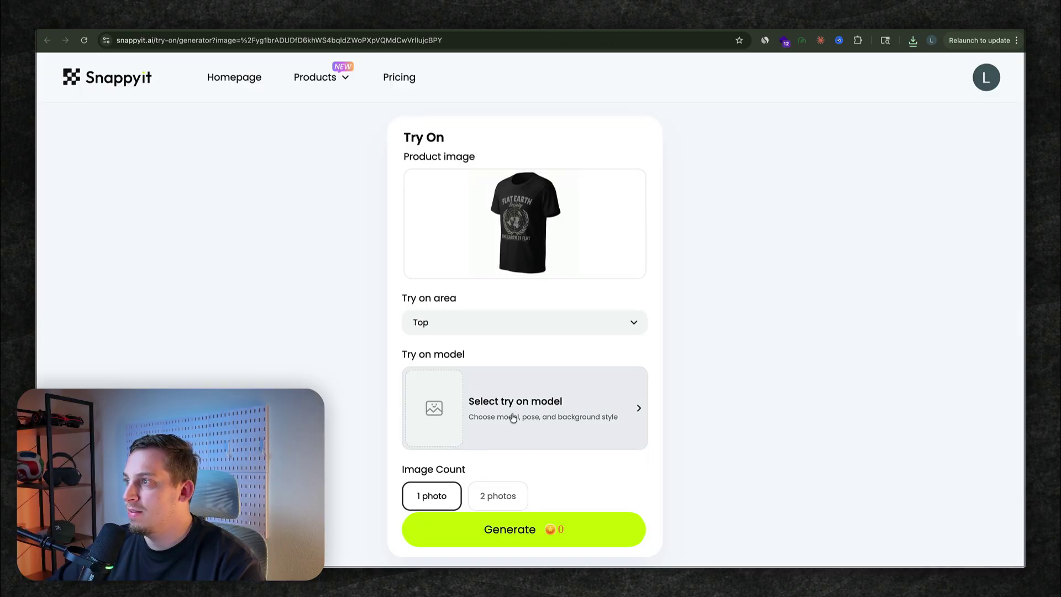
- Browse the recommended try-on models and filter them by the gender Male
left_click(512, 418)
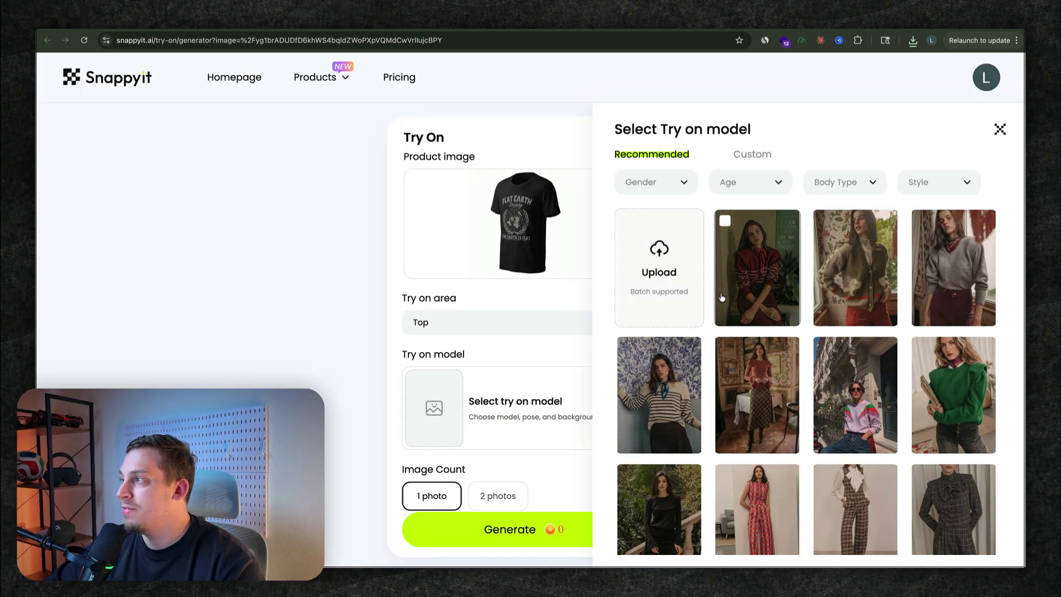
scroll(721, 378, "down", 8)
scroll(728, 382, "up", 8)
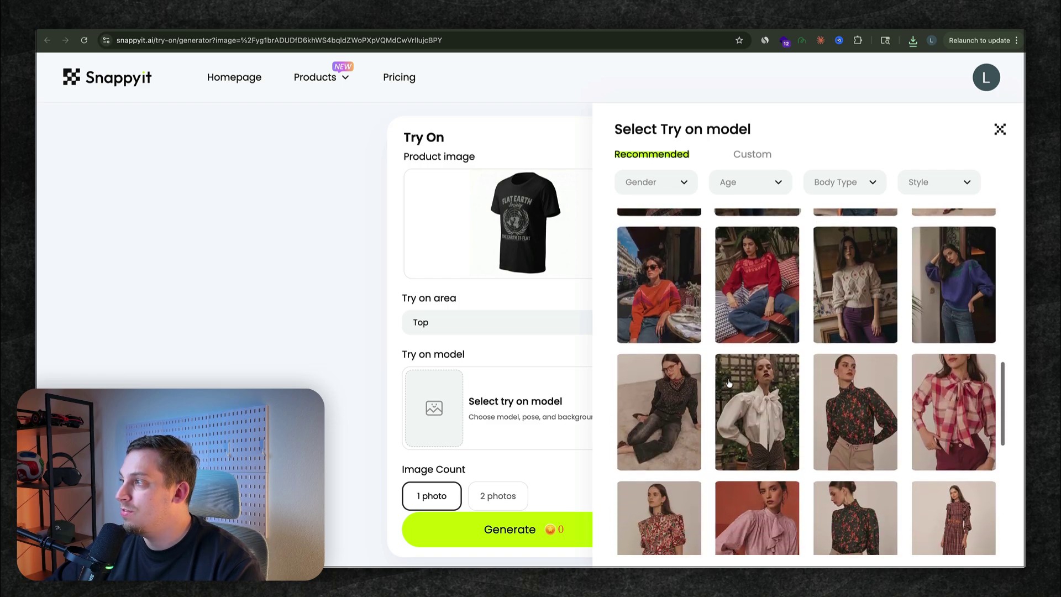
left_click(694, 182)
left_click(652, 256)
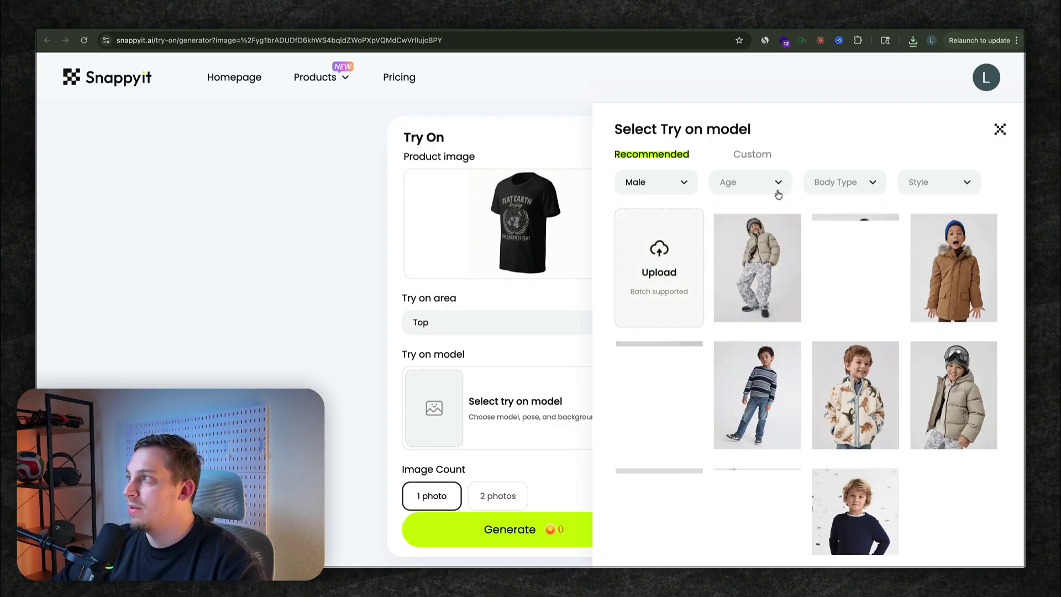
- Filter the male try-on models by age Adult and body type Regular, and browse the matching models
left_click(777, 193)
left_click(748, 258)
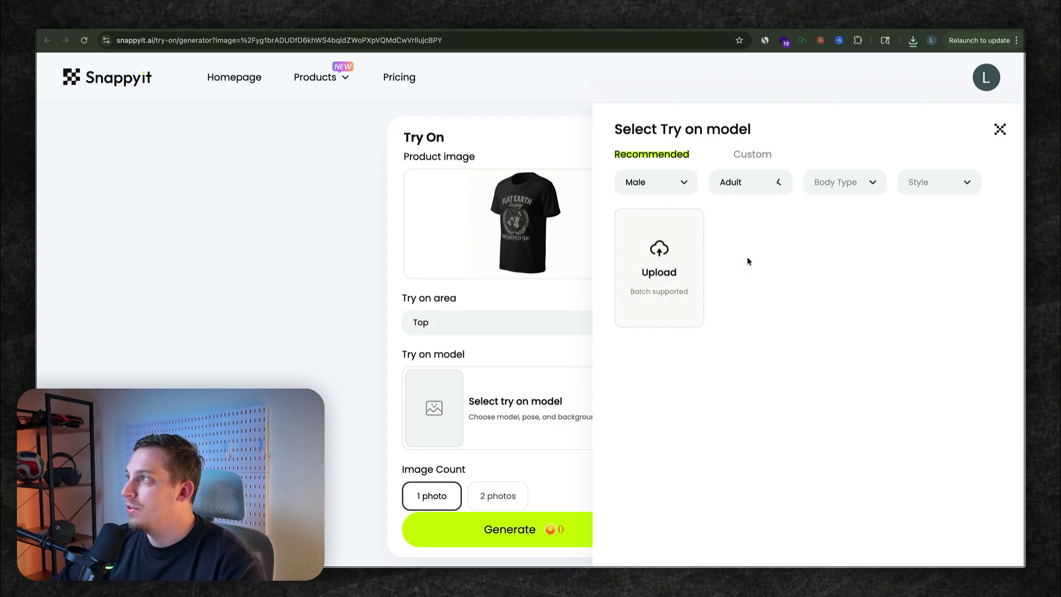
left_click(843, 191)
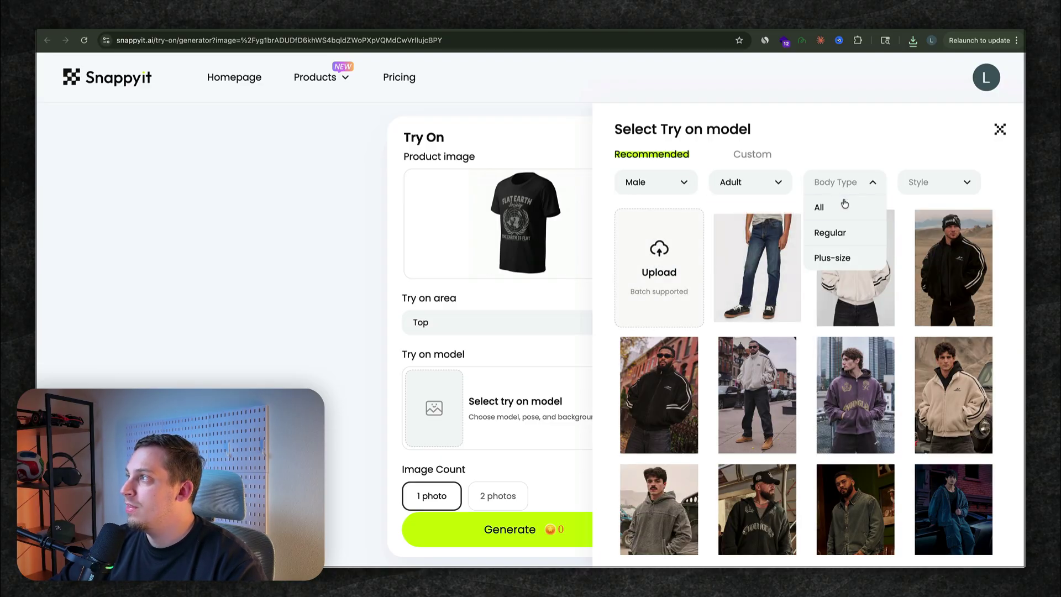
left_click(842, 255)
left_click(877, 182)
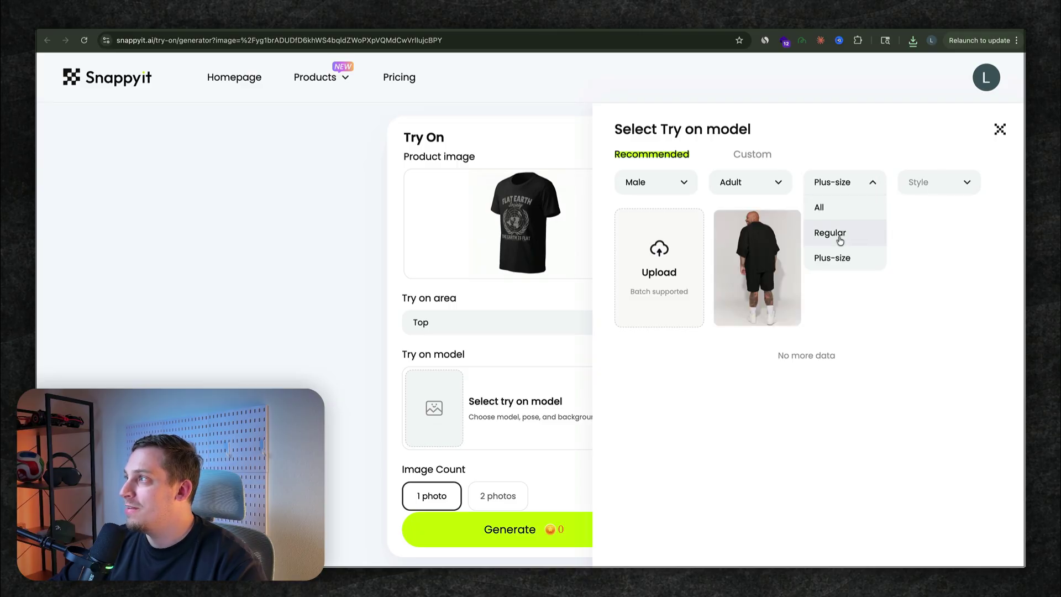
left_click(838, 231)
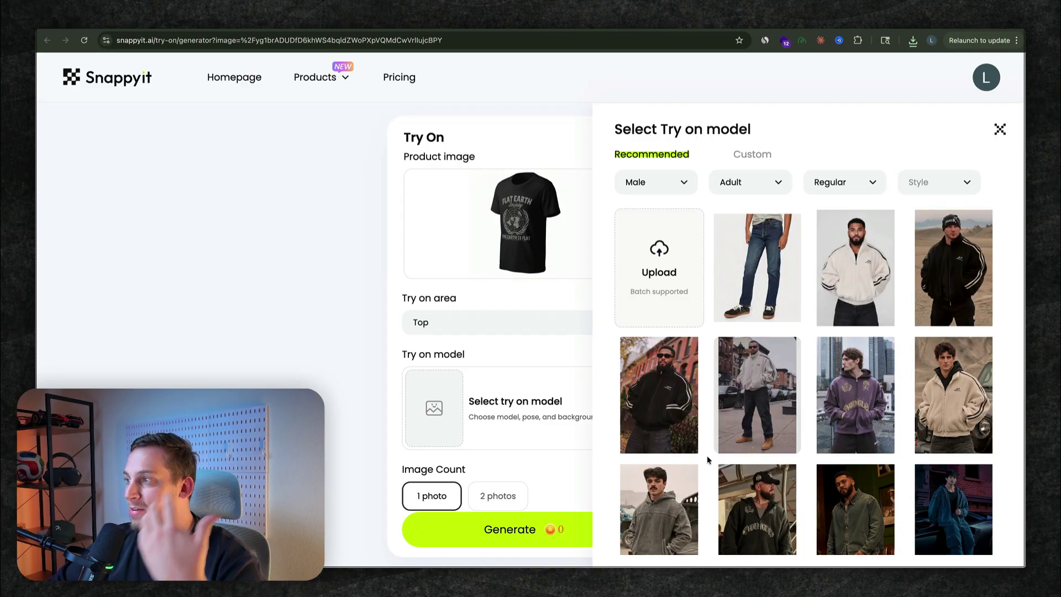
scroll(707, 455, "down", 5)
scroll(707, 455, "down", 10)
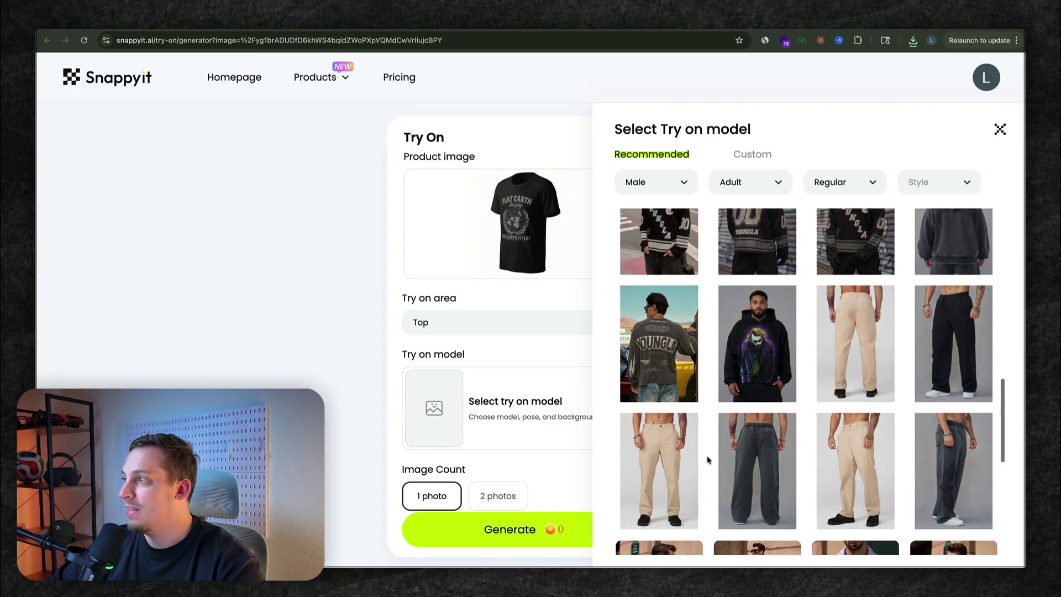
scroll(707, 457, "down", 3)
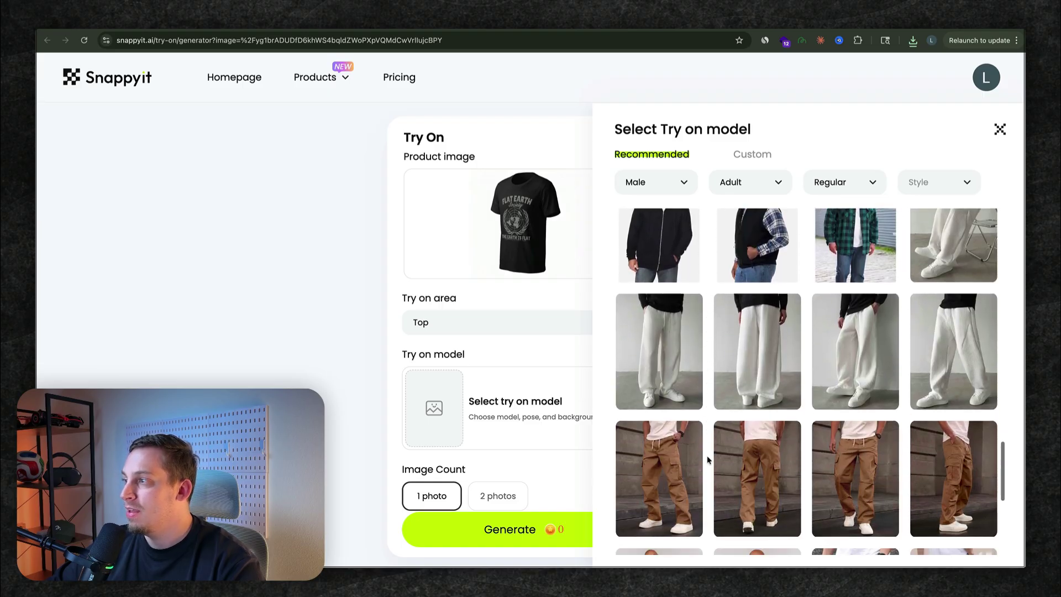
scroll(707, 453, "down", 5)
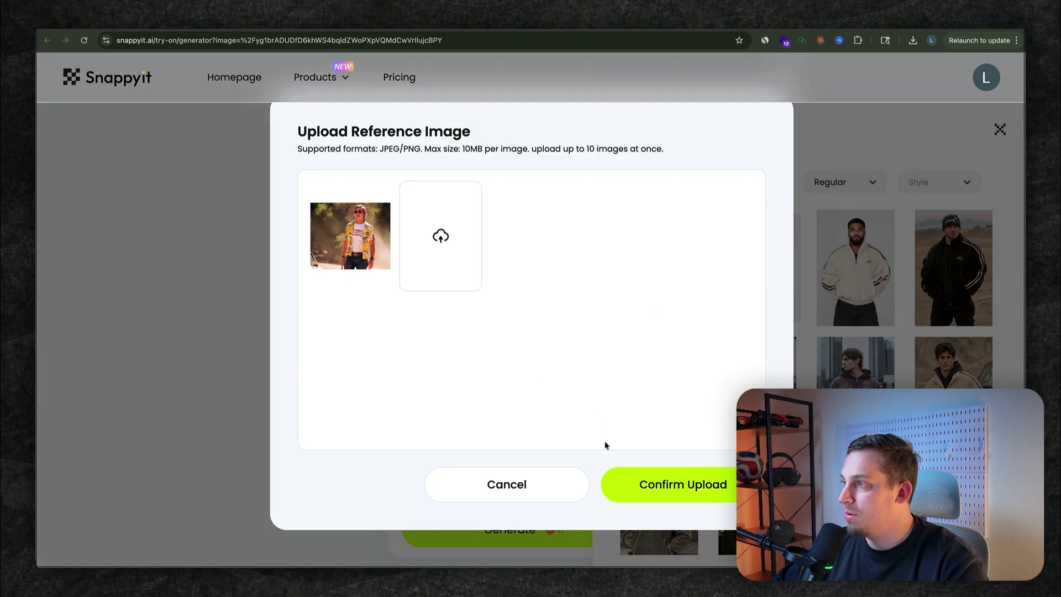
- Upload the Brad Pitt photo as a custom reference image and select it as the try-on model
left_click(639, 486)
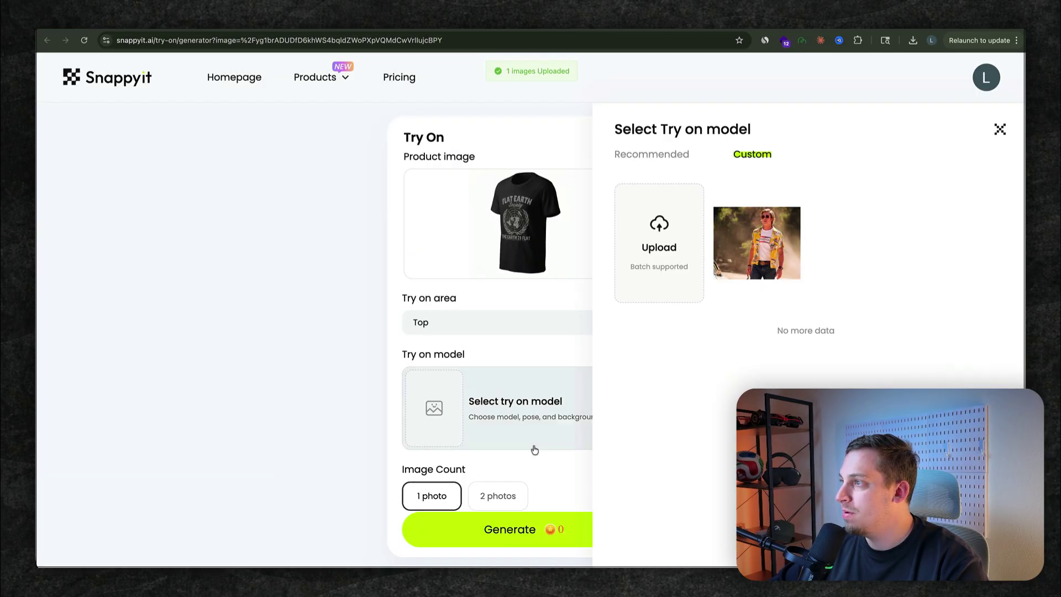
left_click(758, 255)
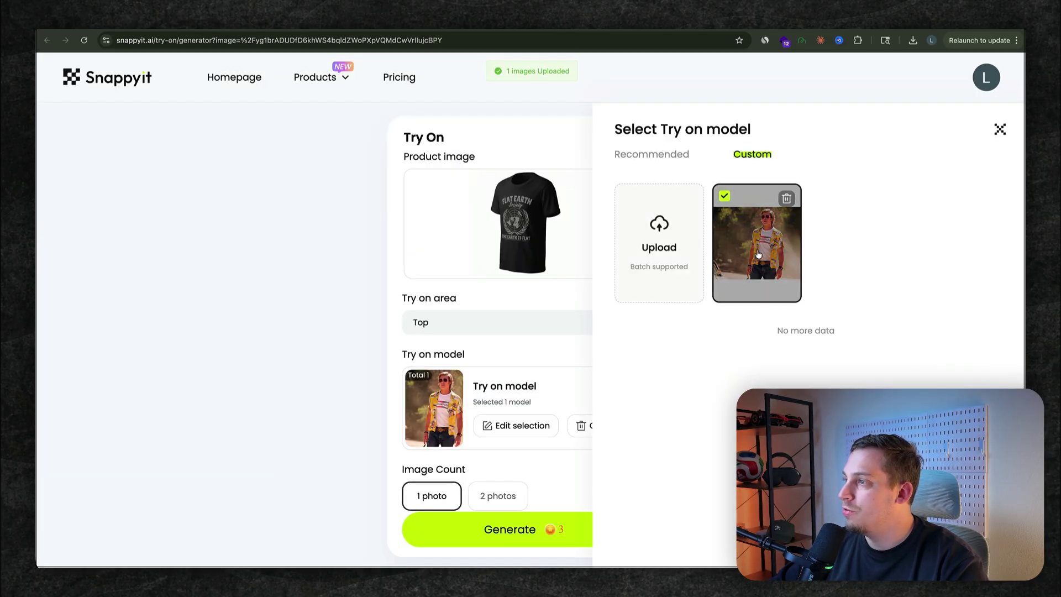
left_click(999, 129)
- Set the image count to 2 photos, generate the try-on and inspect the second result enlarged next to the original
left_click(510, 500)
scroll(584, 481, "down", 1)
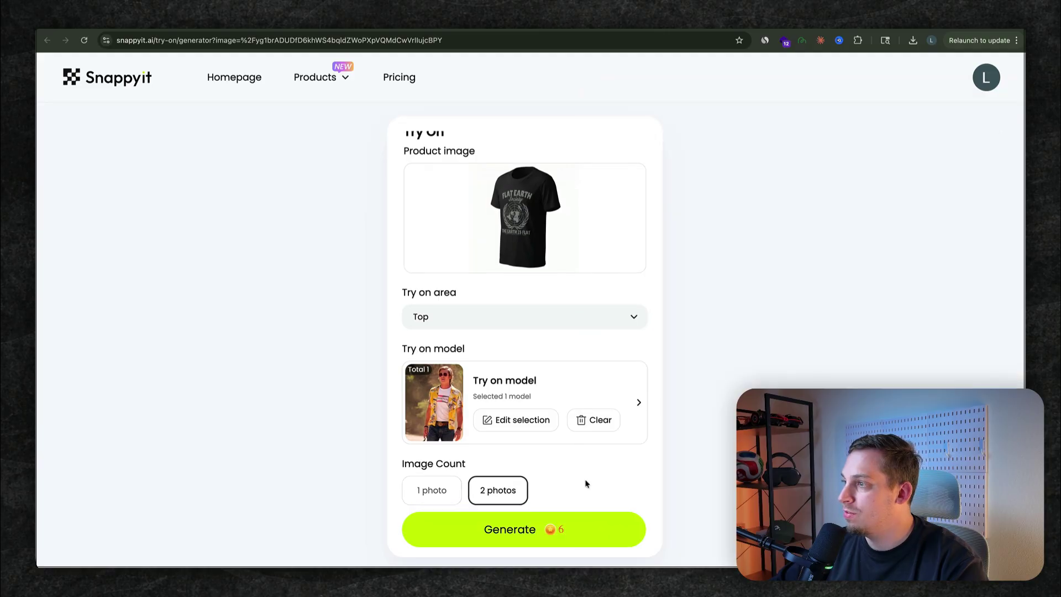
left_click(539, 539)
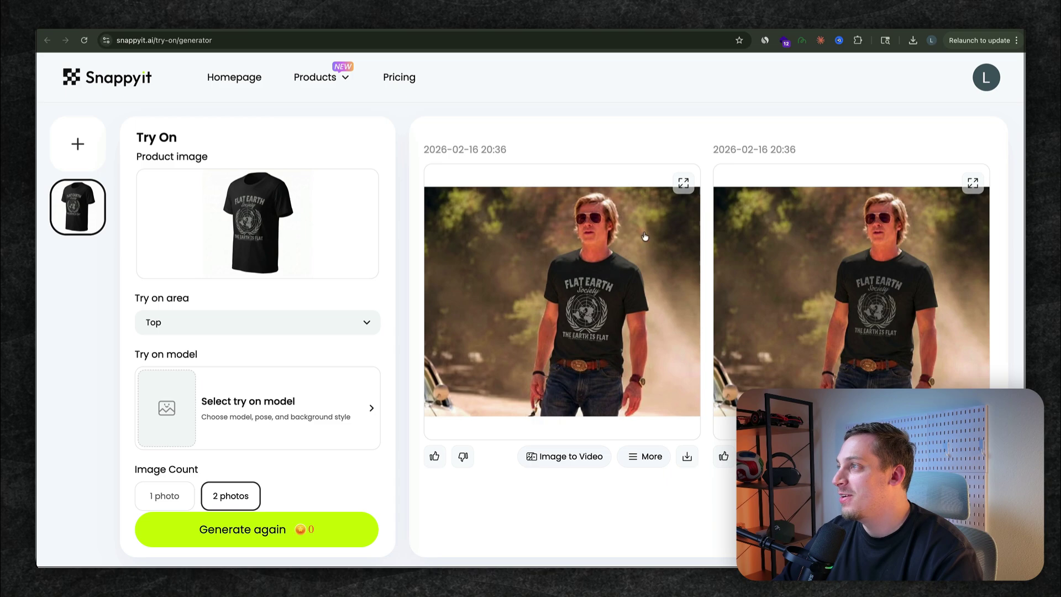
left_click(835, 228)
scroll(606, 364, "up", 5)
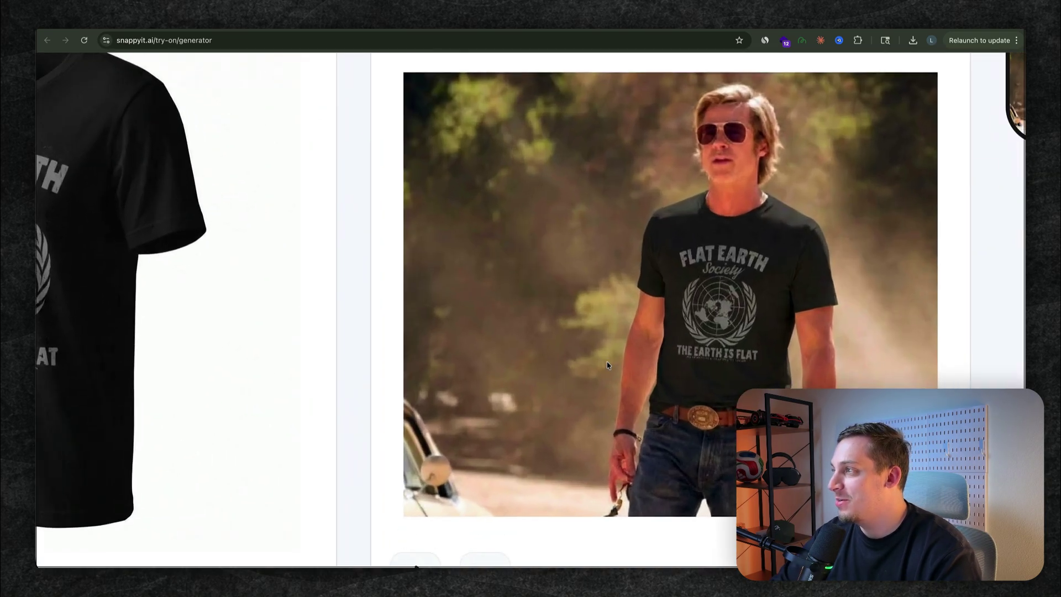
scroll(607, 365, "down", 5)
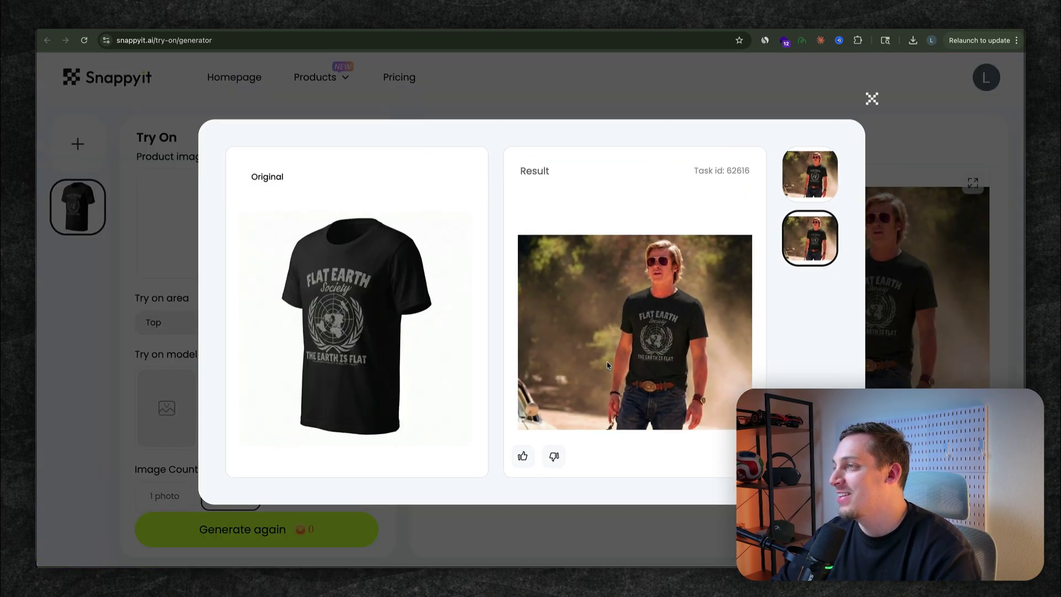
key("Escape")
- Select the recommended male model in the purple hoodie and both poses of the bald man in the black outfit
left_click(291, 425)
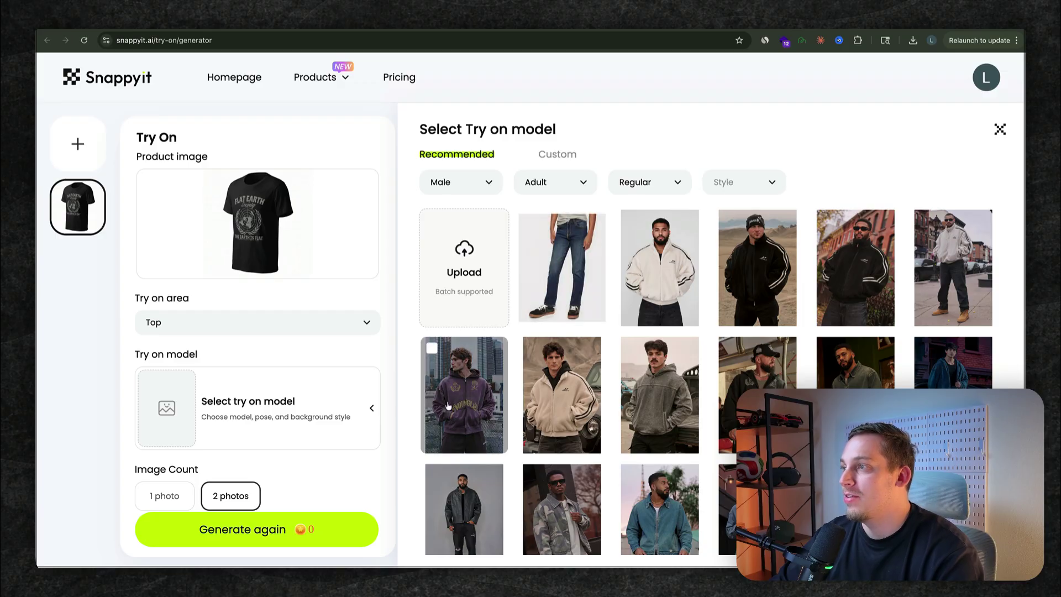
left_click(476, 366)
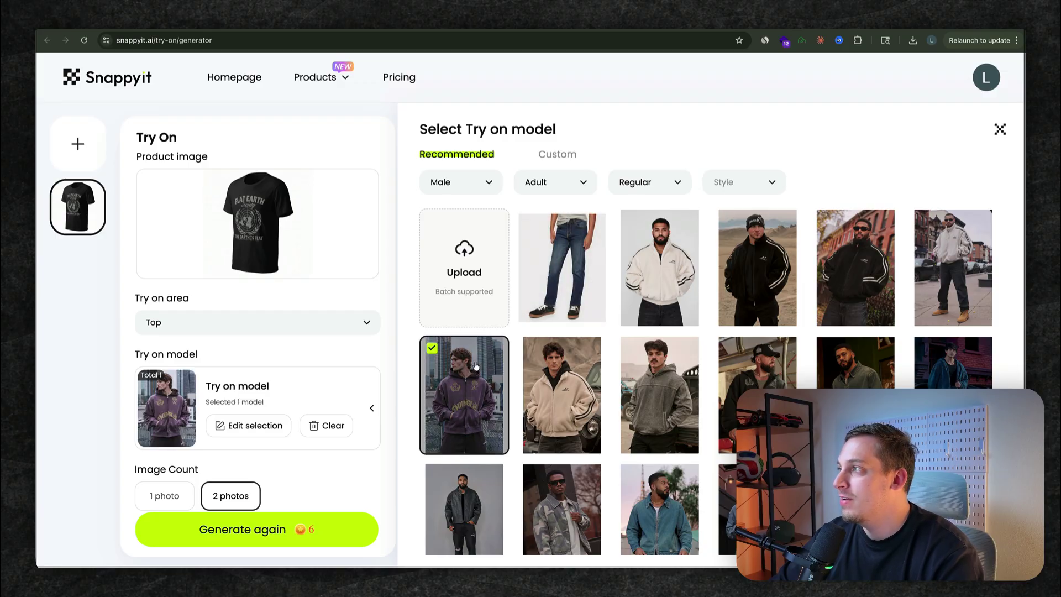
scroll(549, 335, "down", 10)
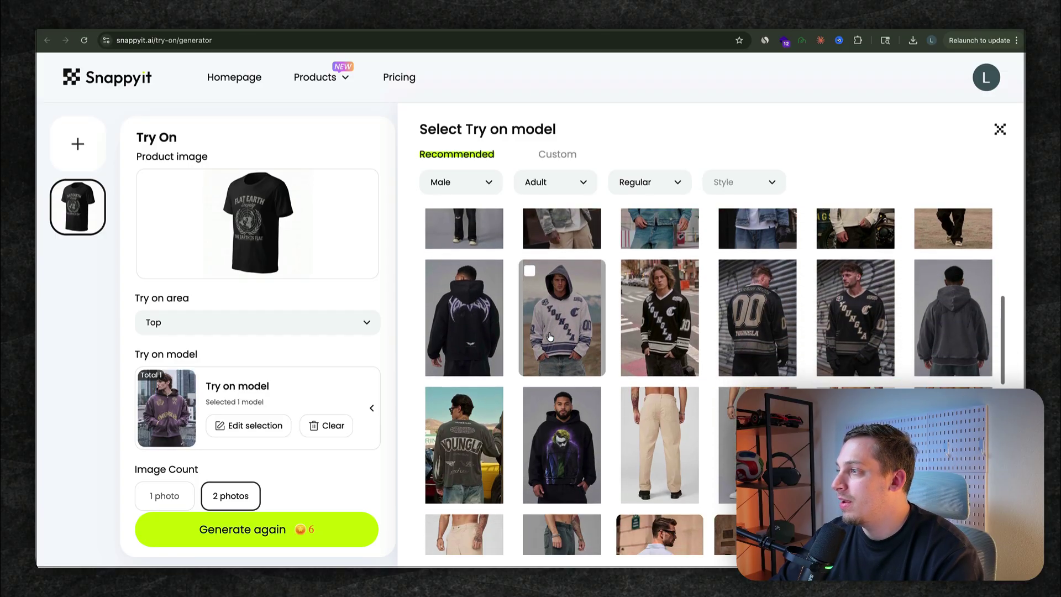
scroll(549, 336, "down", 15)
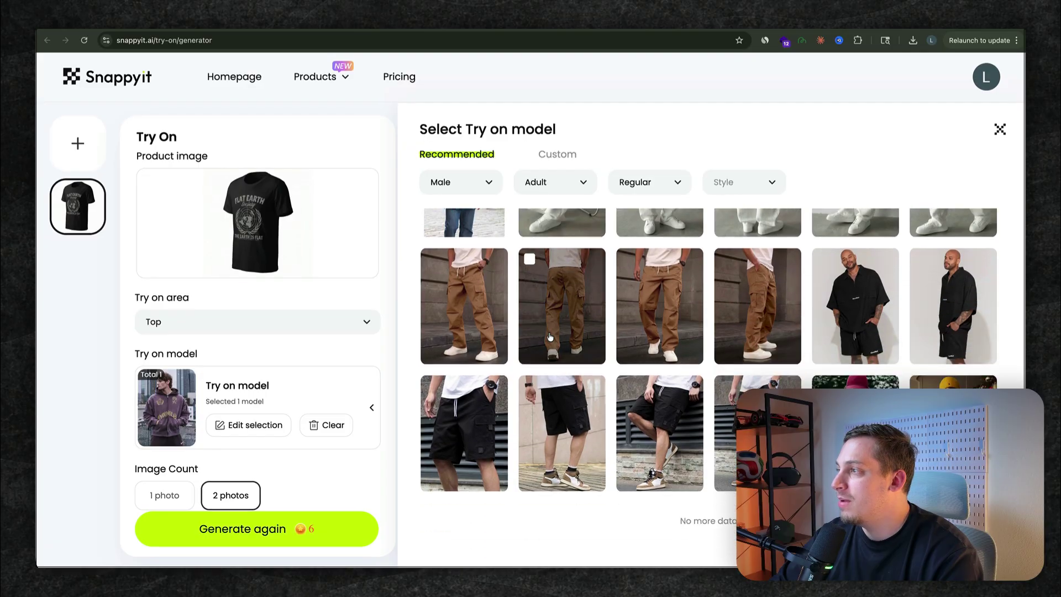
left_click(863, 340)
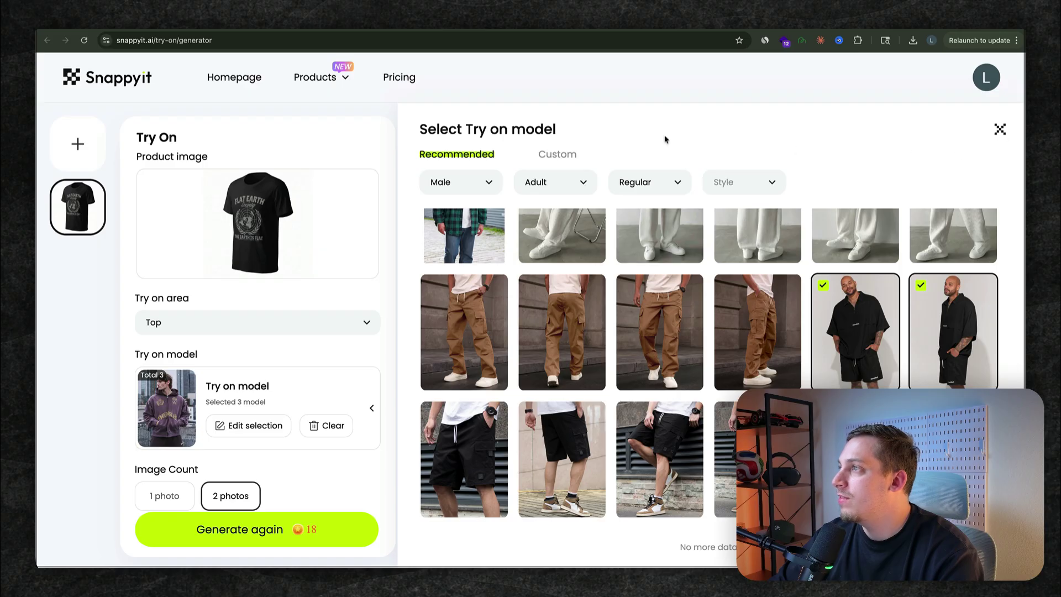
- Filter the try-on models by gender Female and add the blonde woman and the long-haired woman in white to the selection
left_click(486, 184)
left_click(471, 229)
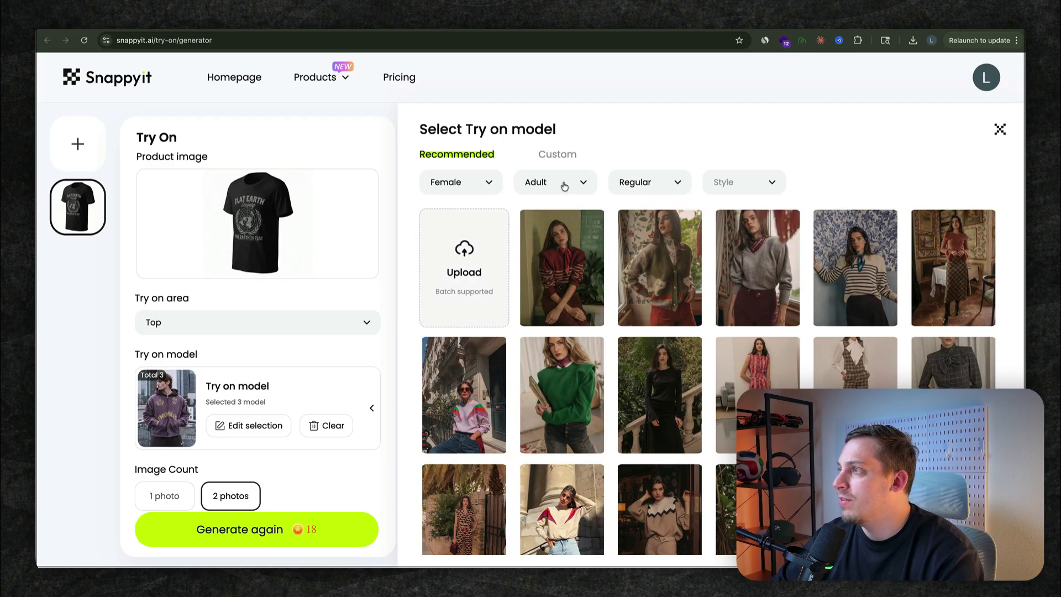
scroll(561, 324, "down", 5)
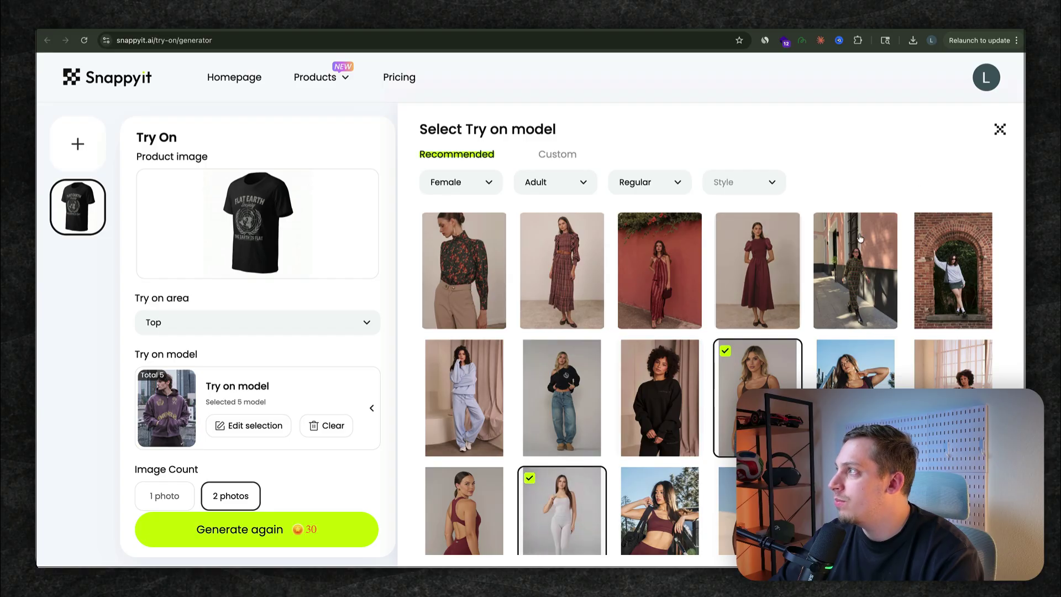
- Generate two try-on photos for each of the five selected models and review the results
left_click(270, 543)
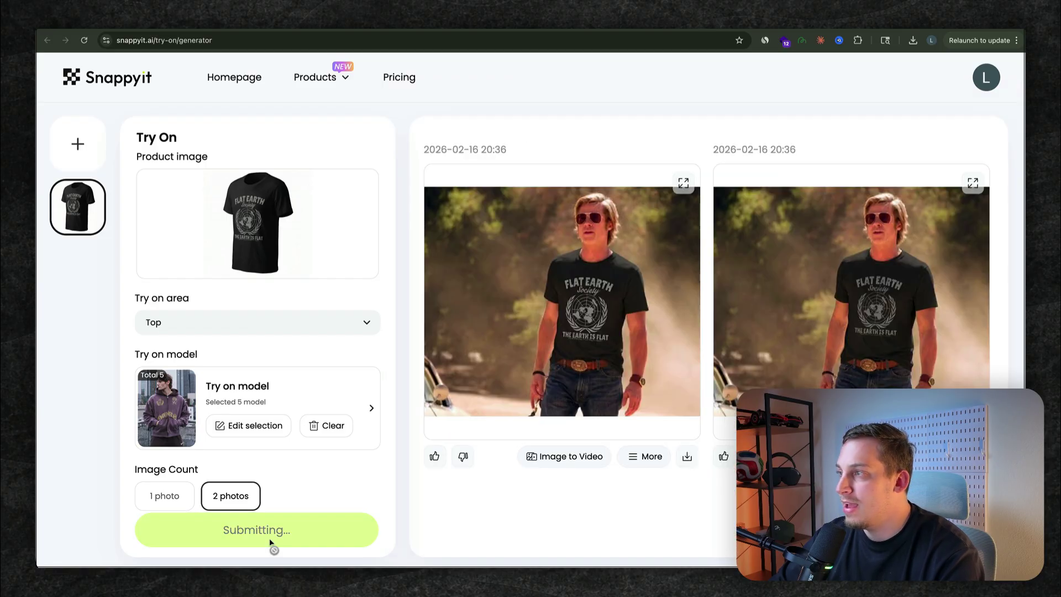
scroll(613, 378, "down", 2)
scroll(606, 376, "up", 3)
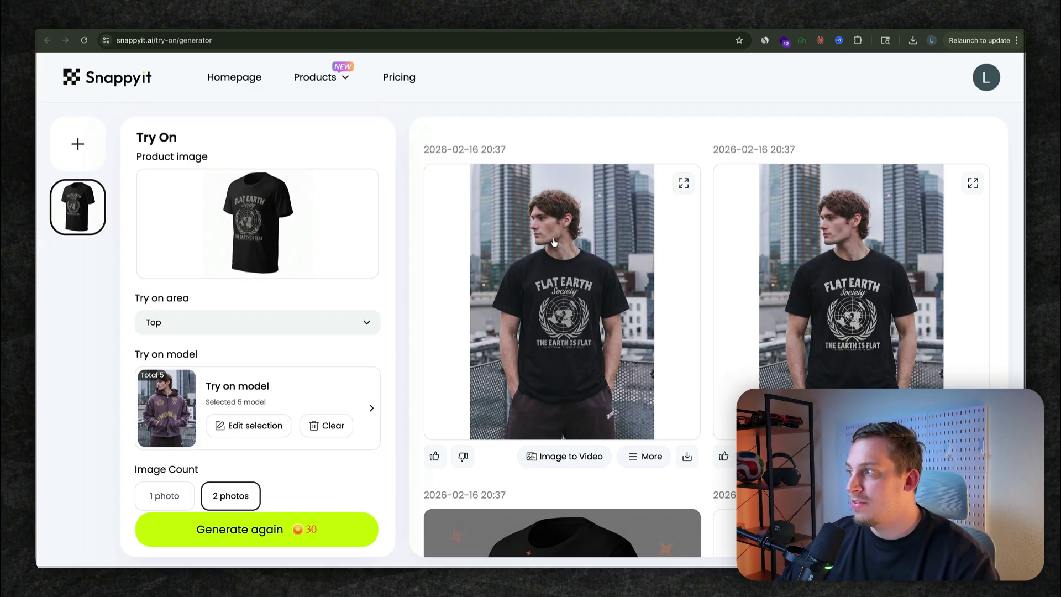
scroll(553, 246, "down", 3)
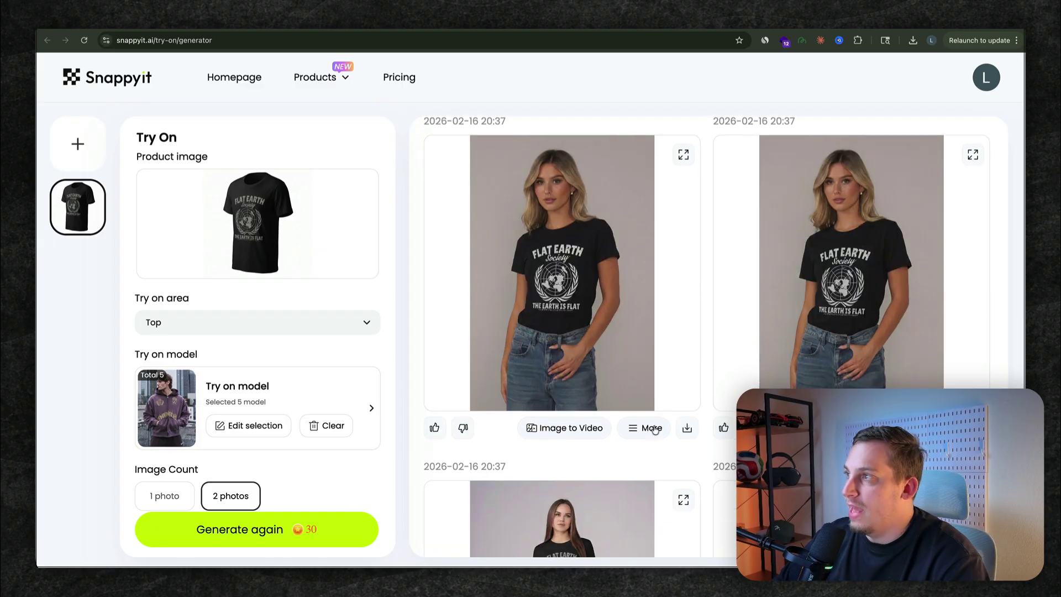
left_click(652, 429)
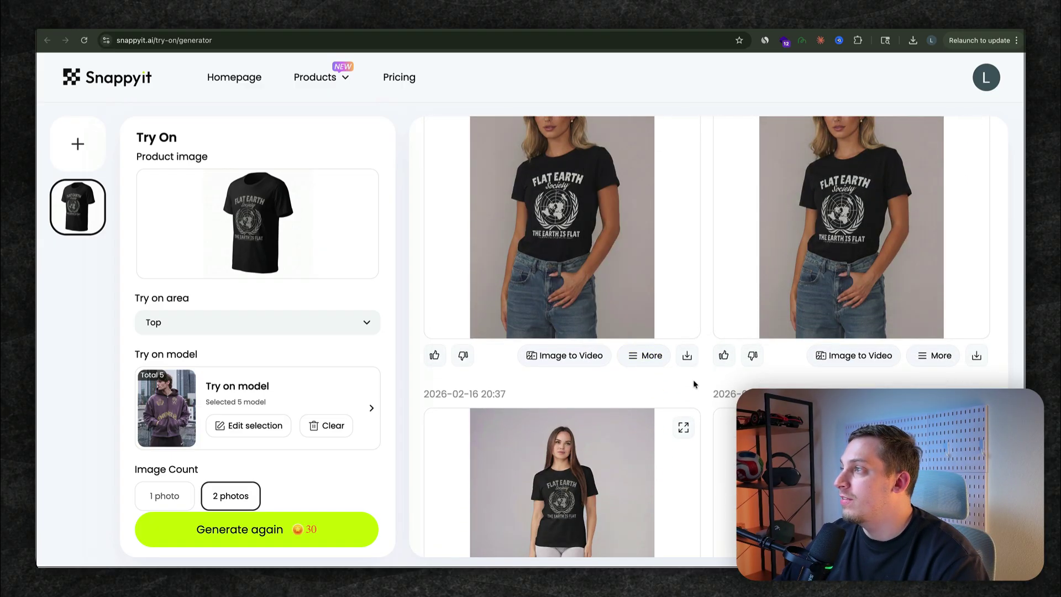
scroll(721, 343, "down", 3)
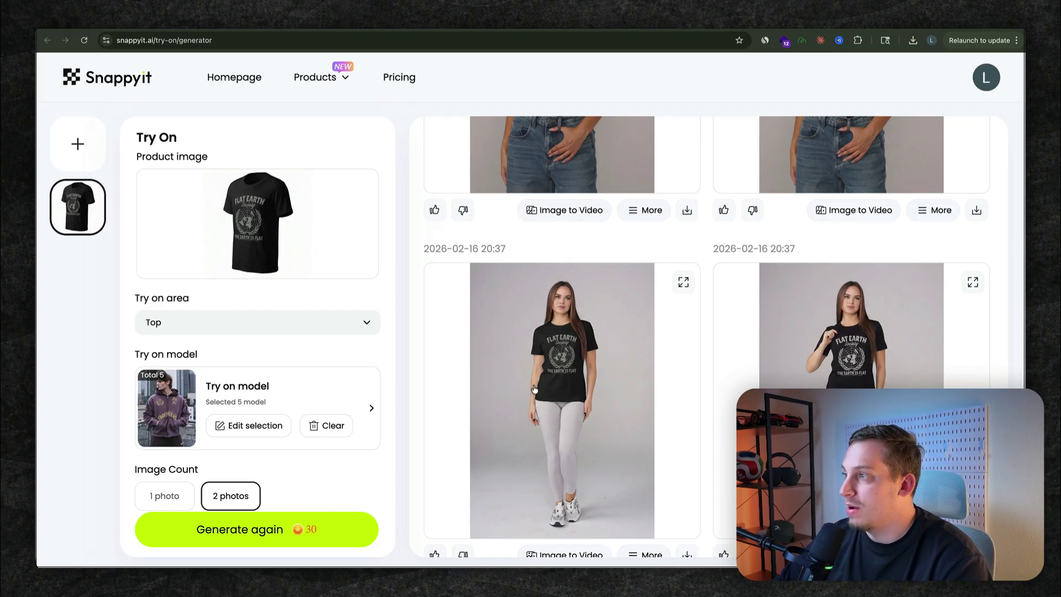
scroll(620, 241, "up", 10)
- Generate a Model Swap of the first city try-on photo, using the library face of the young man with wavy brown hair and light background
left_click(644, 456)
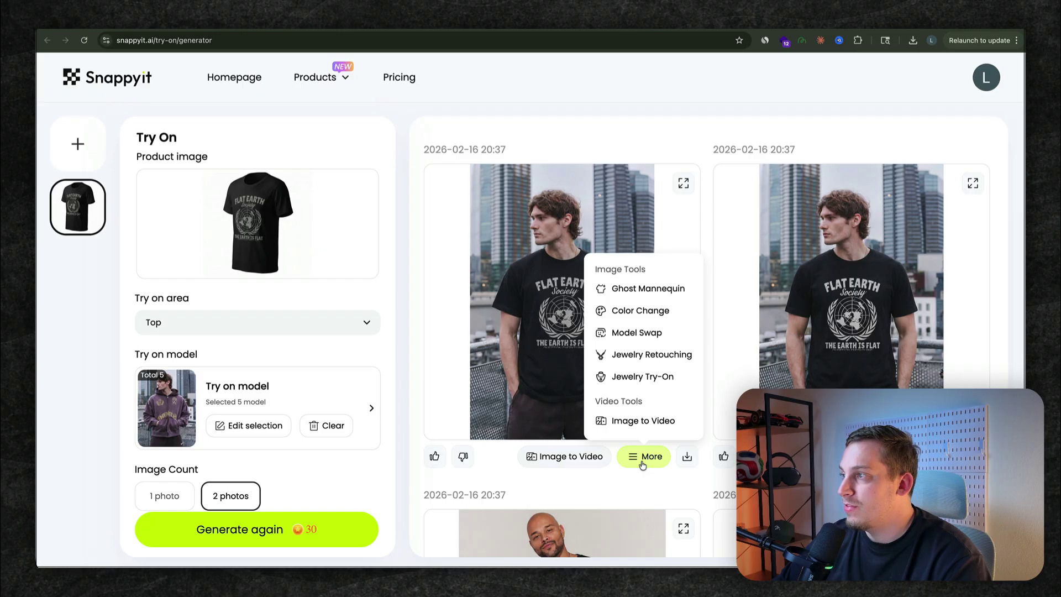
left_click(636, 333)
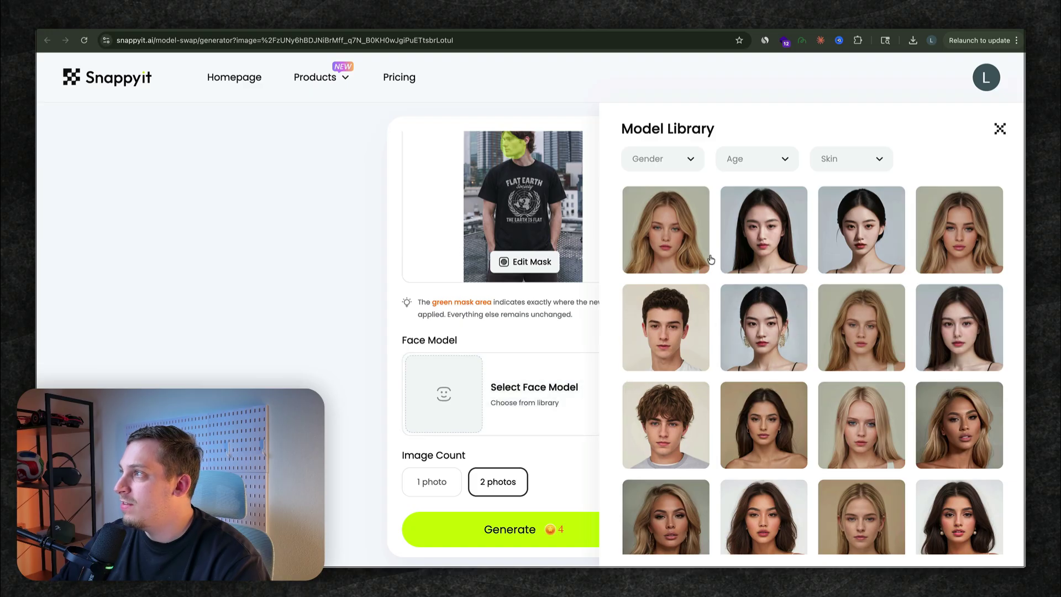
scroll(699, 374, "down", 3)
scroll(699, 374, "down", 4)
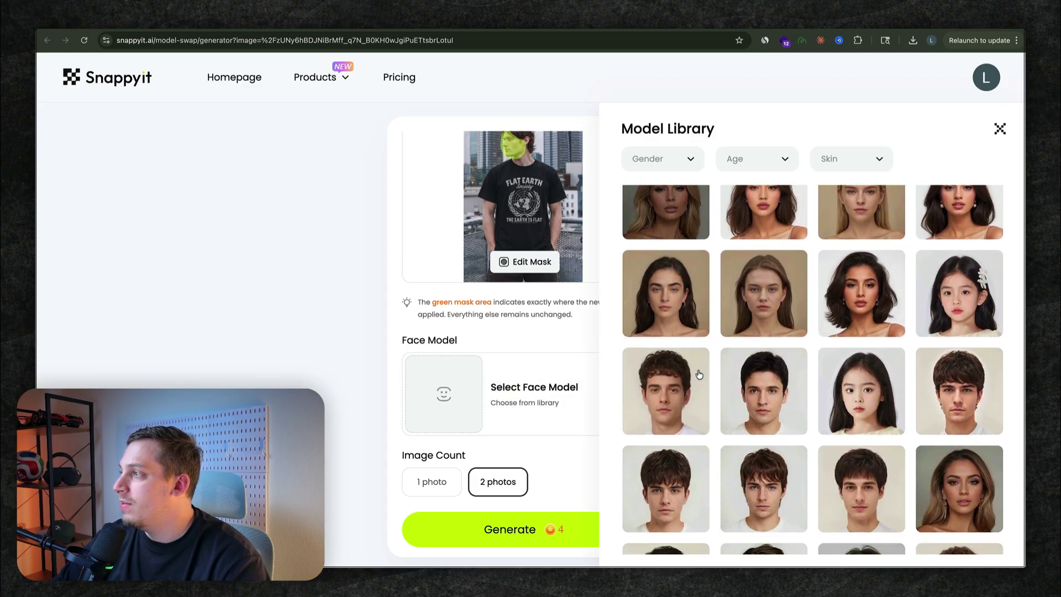
scroll(699, 374, "down", 2)
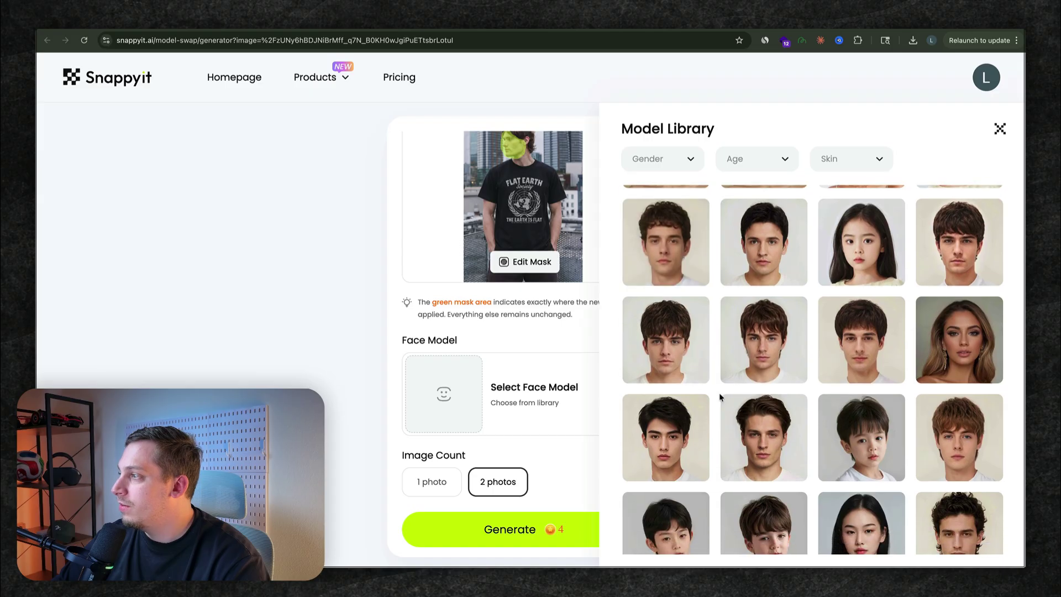
scroll(720, 398, "down", 7)
scroll(720, 398, "down", 5)
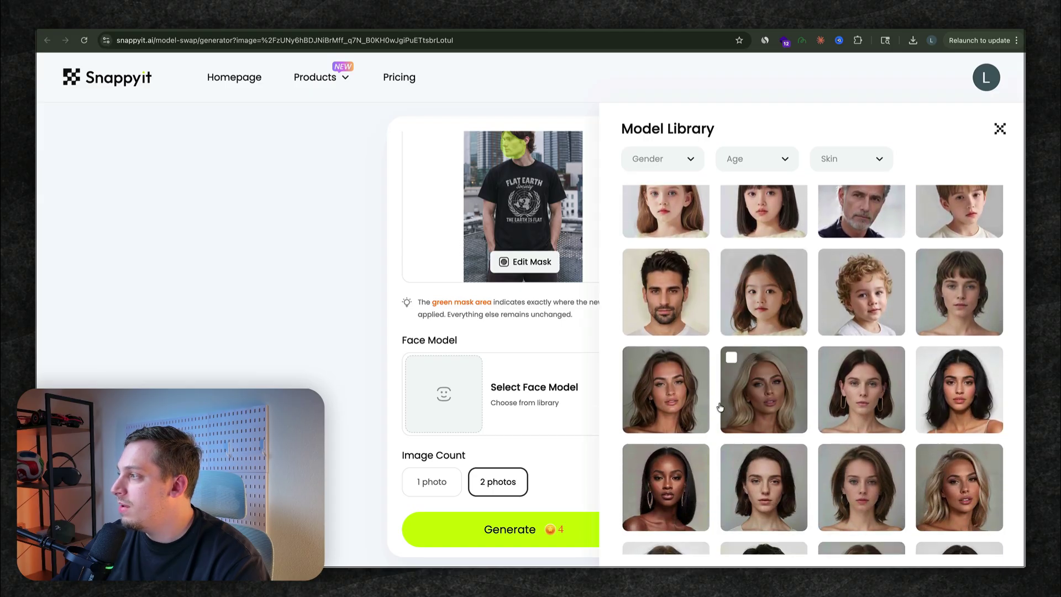
scroll(718, 406, "down", 3)
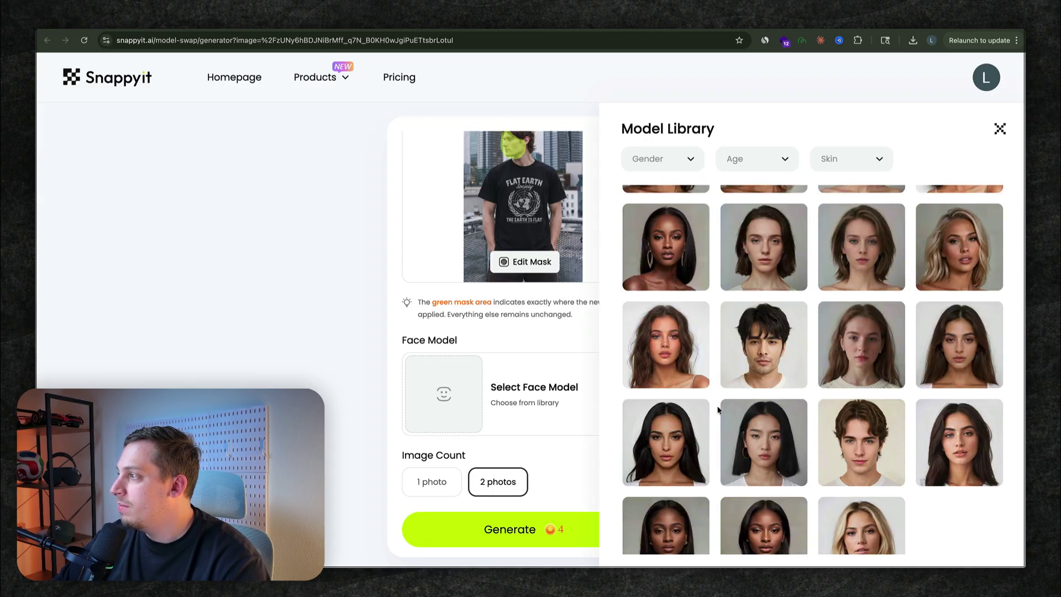
left_click(883, 359)
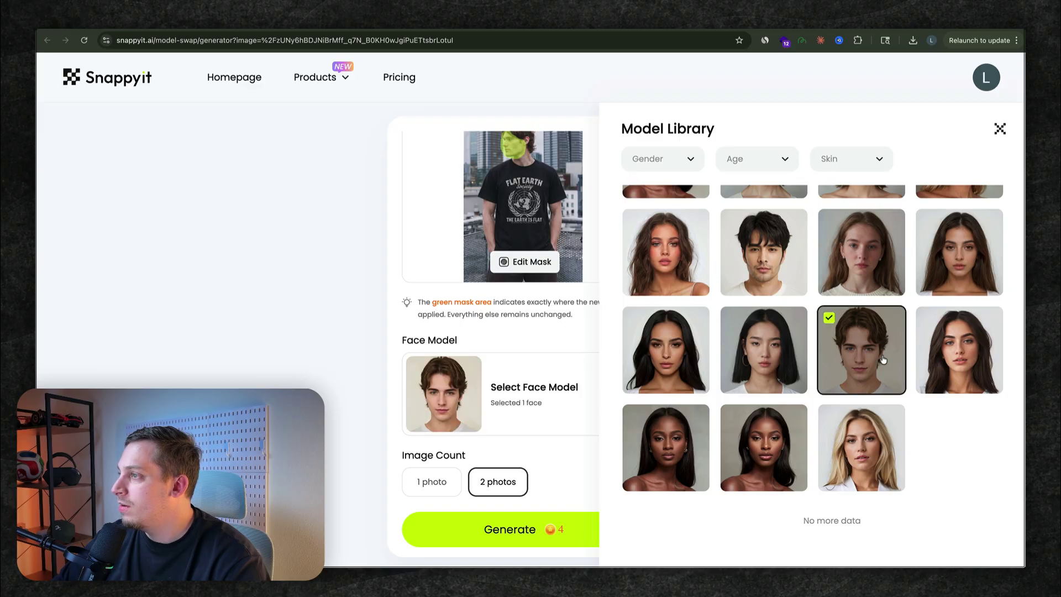
left_click(548, 530)
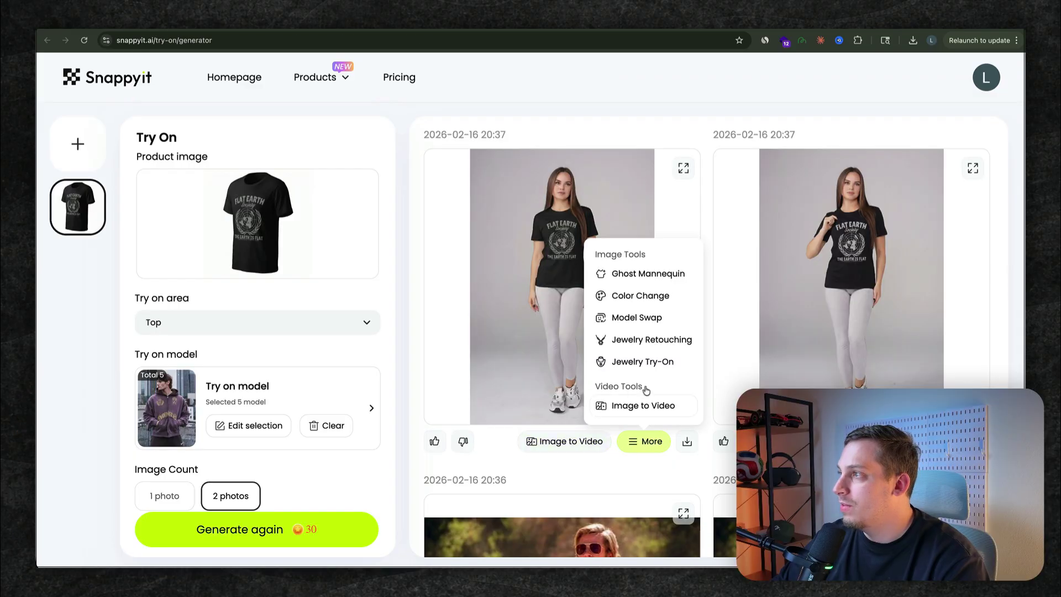
- Generate a Model Swap of the first long-haired woman's try-on photo, masking her face and using a library face of a woman with long dark hair
left_click(644, 326)
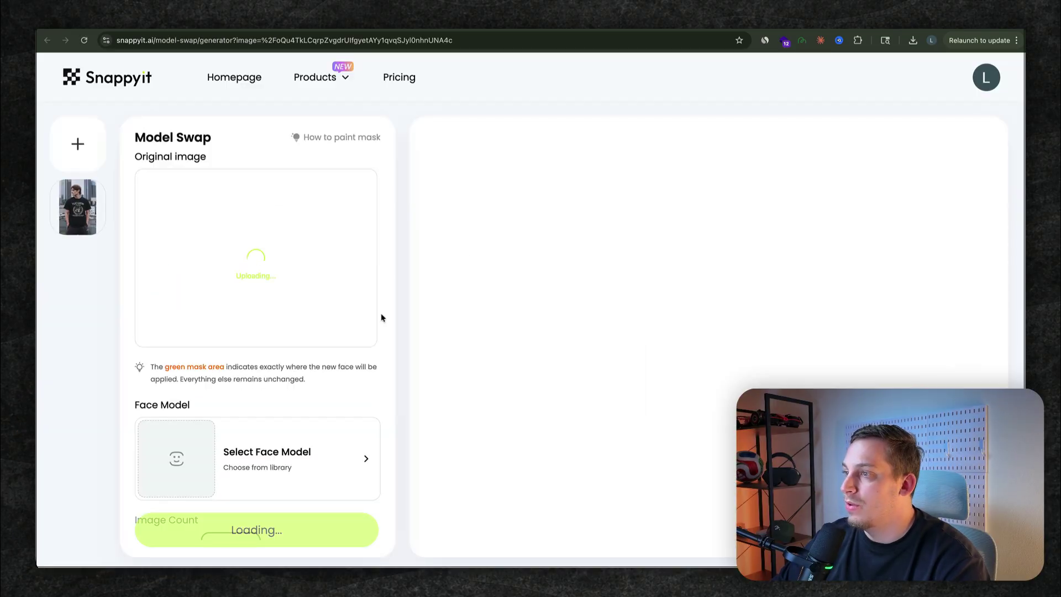
left_click(265, 324)
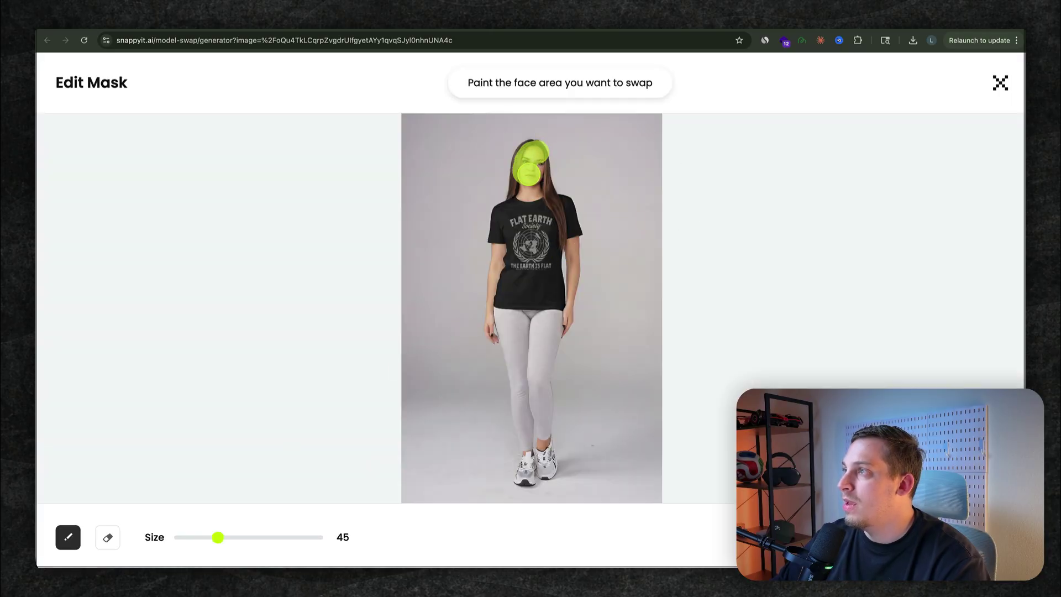
left_click_drag(535, 161, 529, 166)
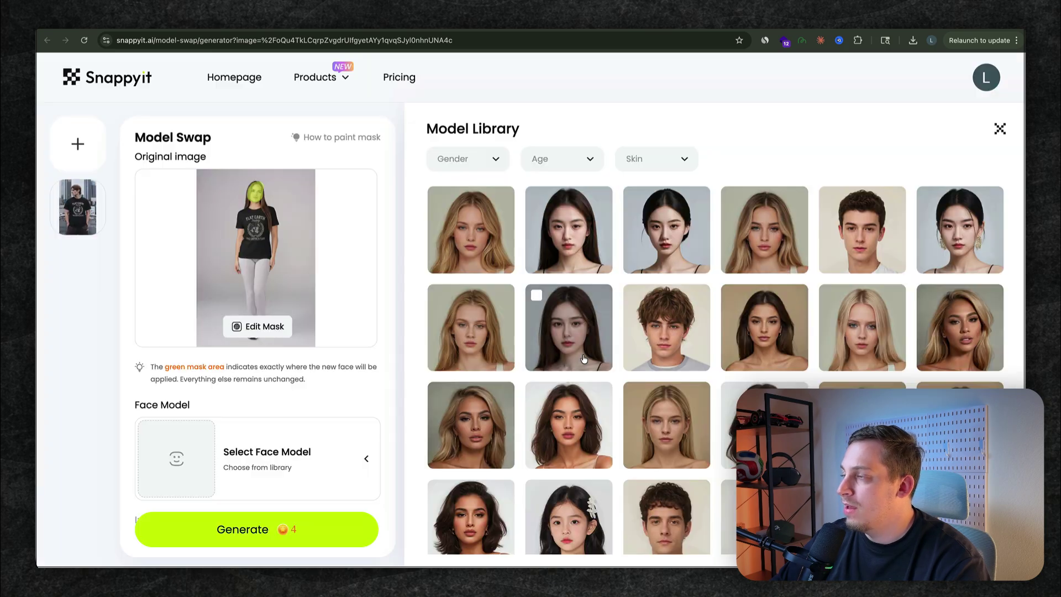
left_click(597, 250)
left_click(299, 537)
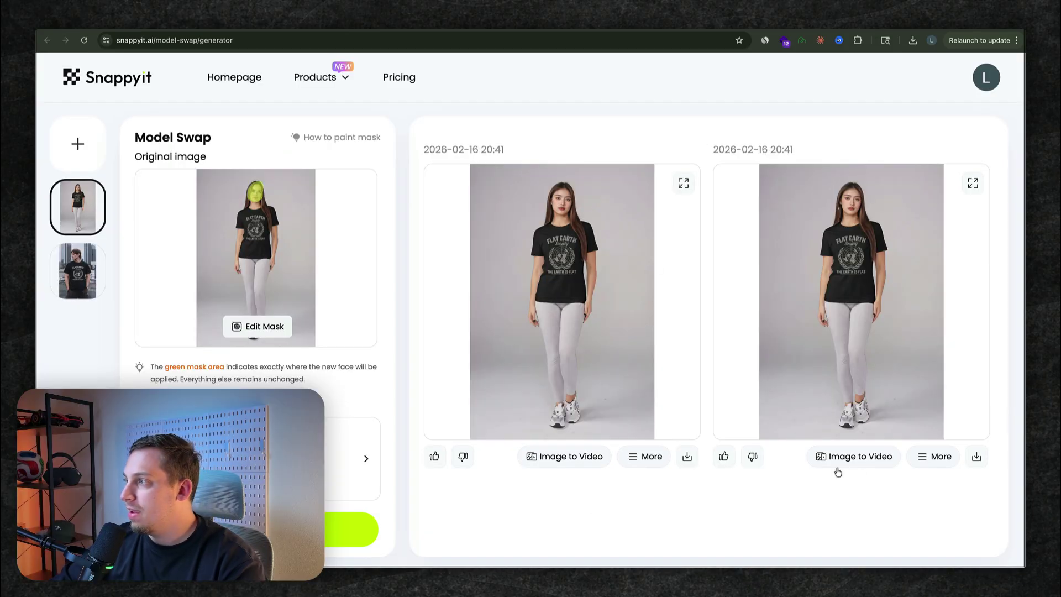
- Generate one video from the second Model Swap result with the Full-body Catwalk template
left_click(834, 458)
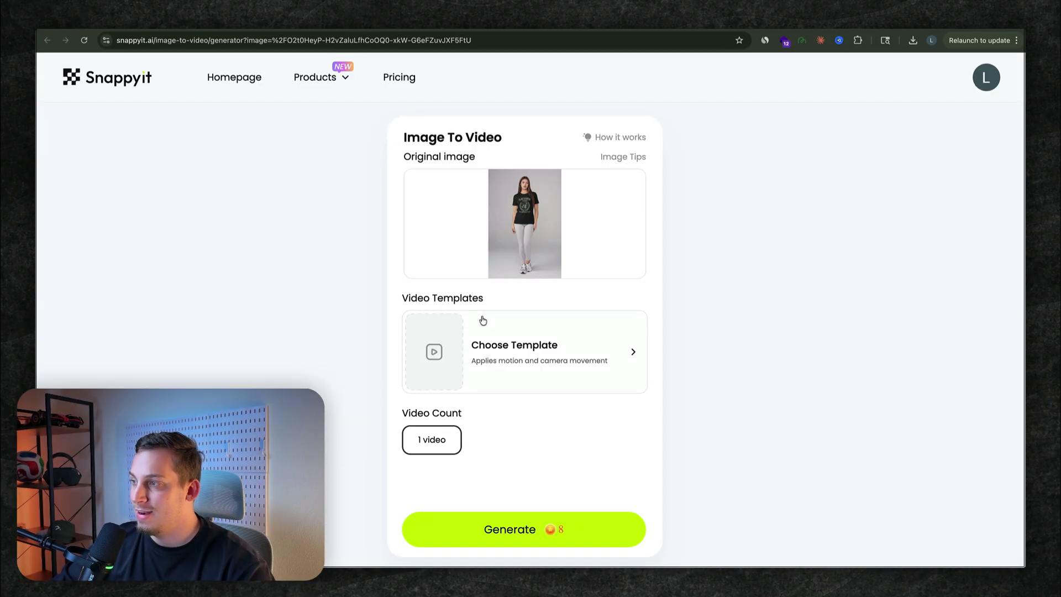
left_click(483, 323)
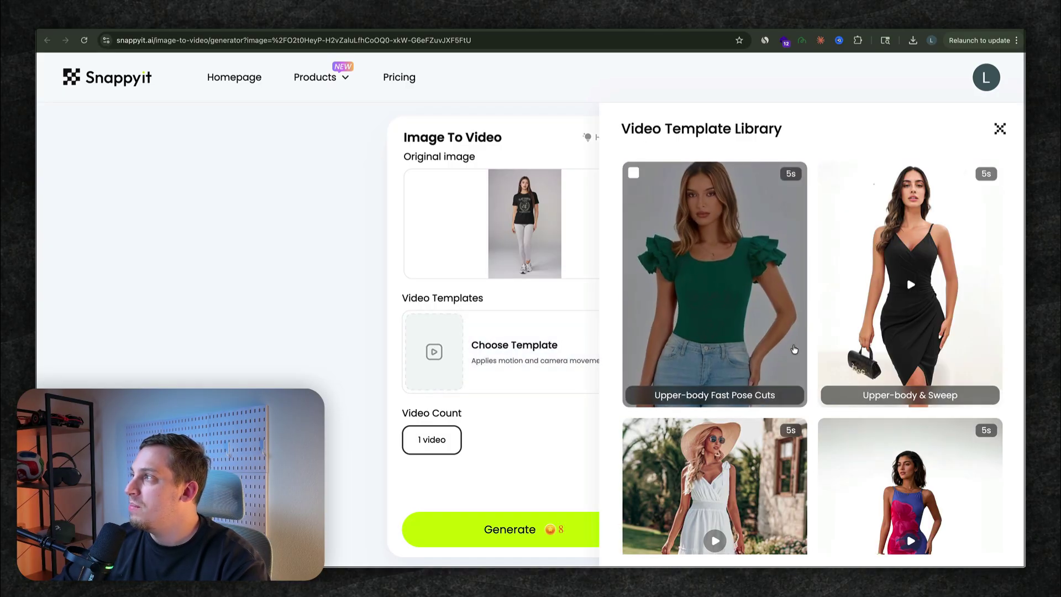
scroll(794, 349, "down", 3)
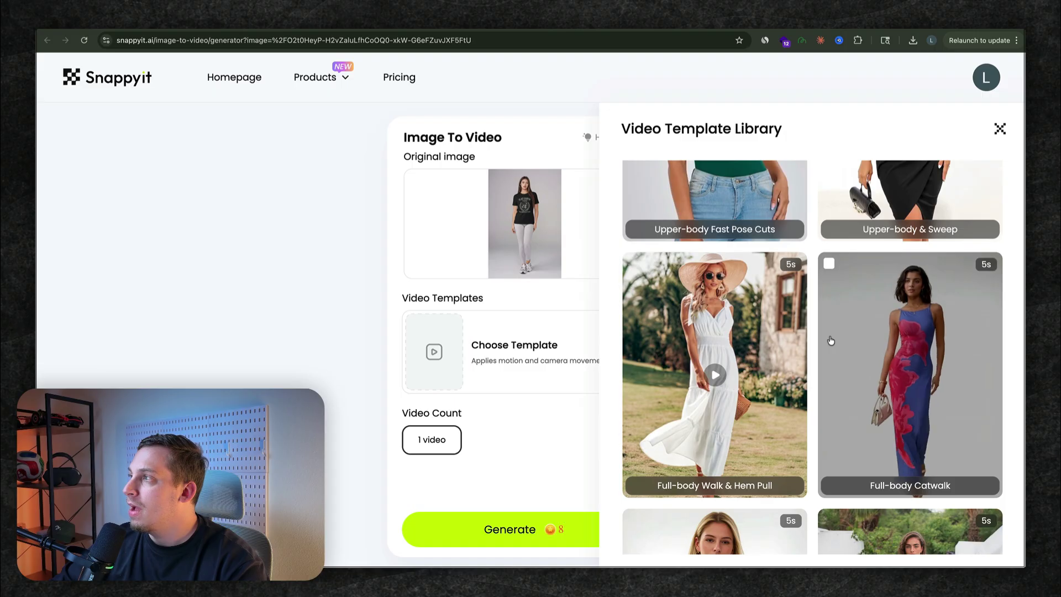
left_click(830, 340)
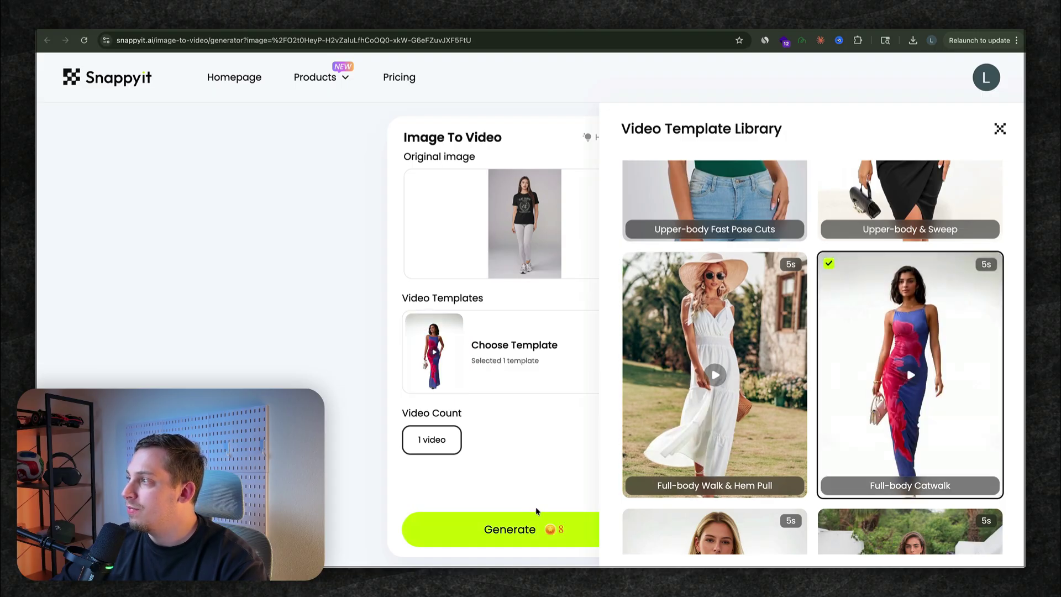
left_click(522, 532)
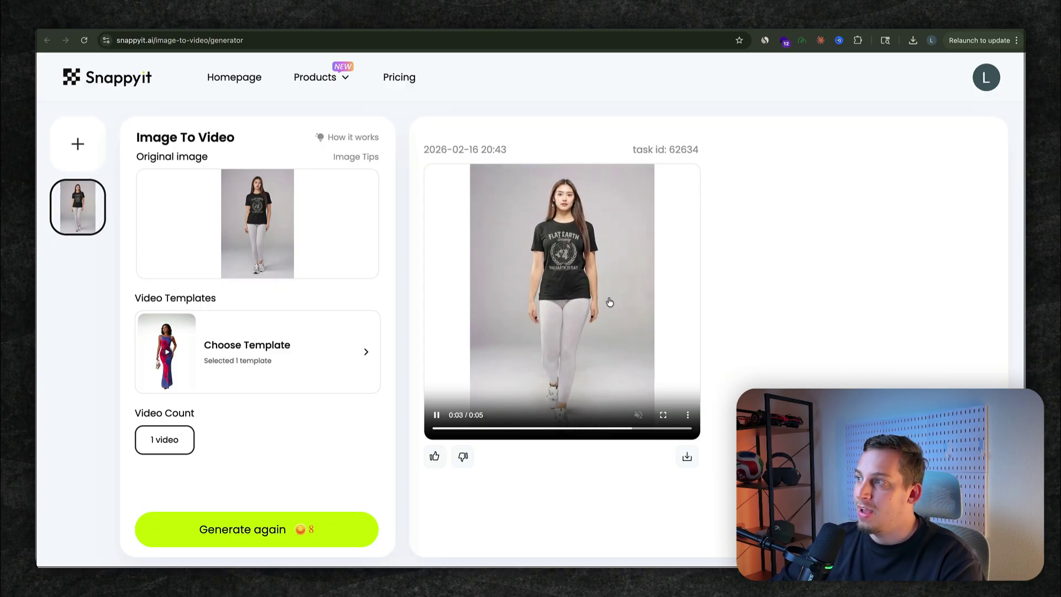
- Open the Jewelry Retouching tool and upload the diamond necklace photo found in Google Images
scroll(626, 253, "up", 5)
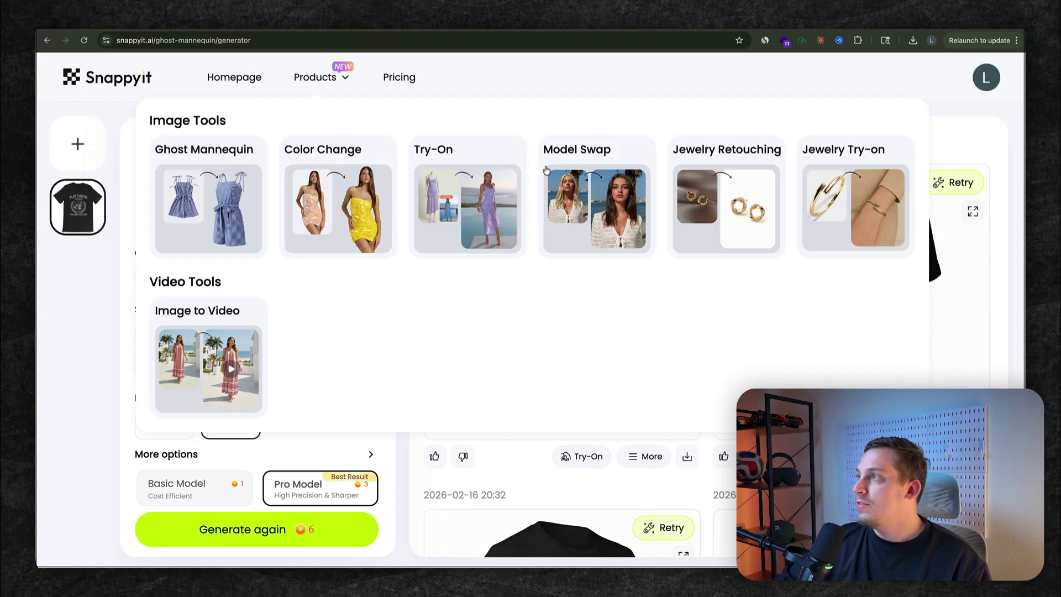
left_click(696, 165)
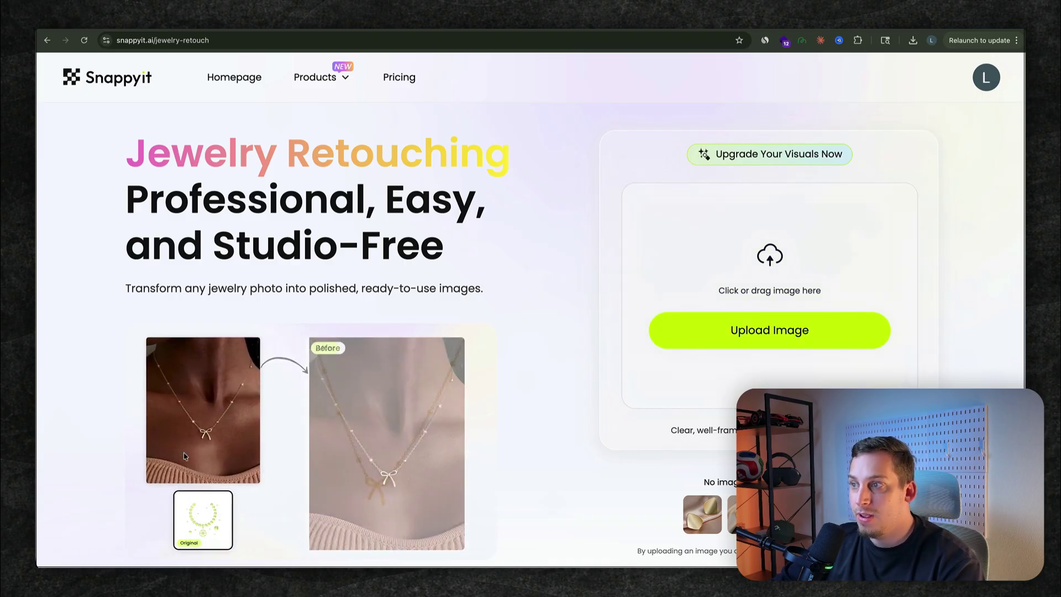
key("ctrl+Tab")
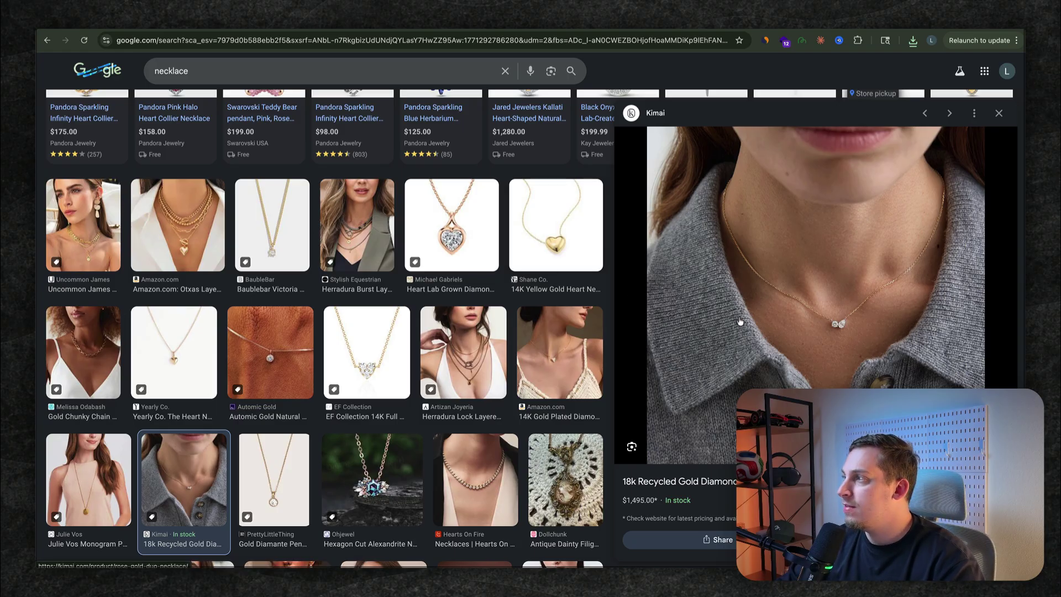
key("ctrl+Tab")
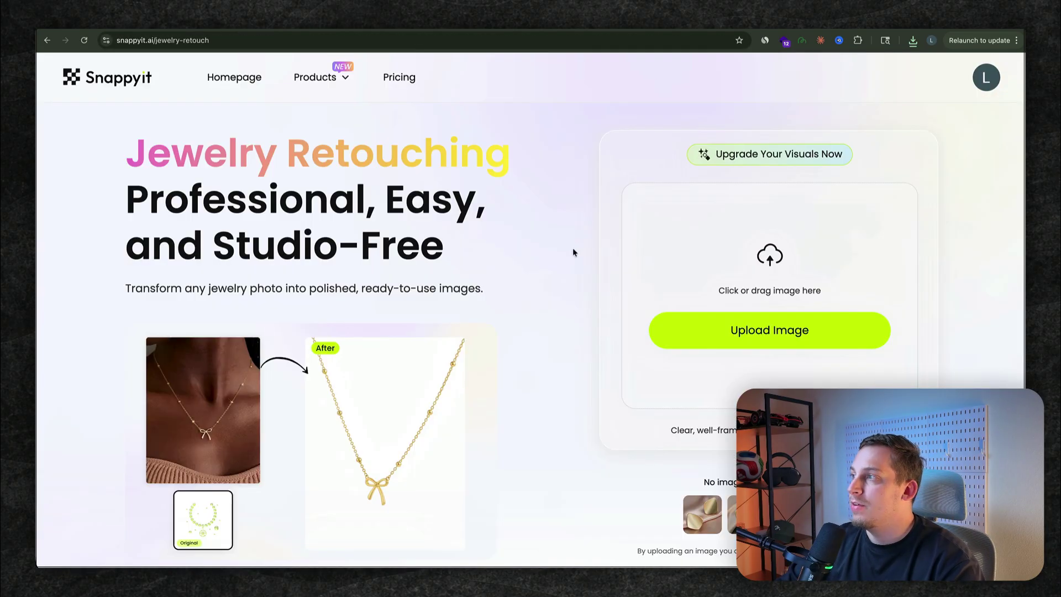
left_click(695, 345)
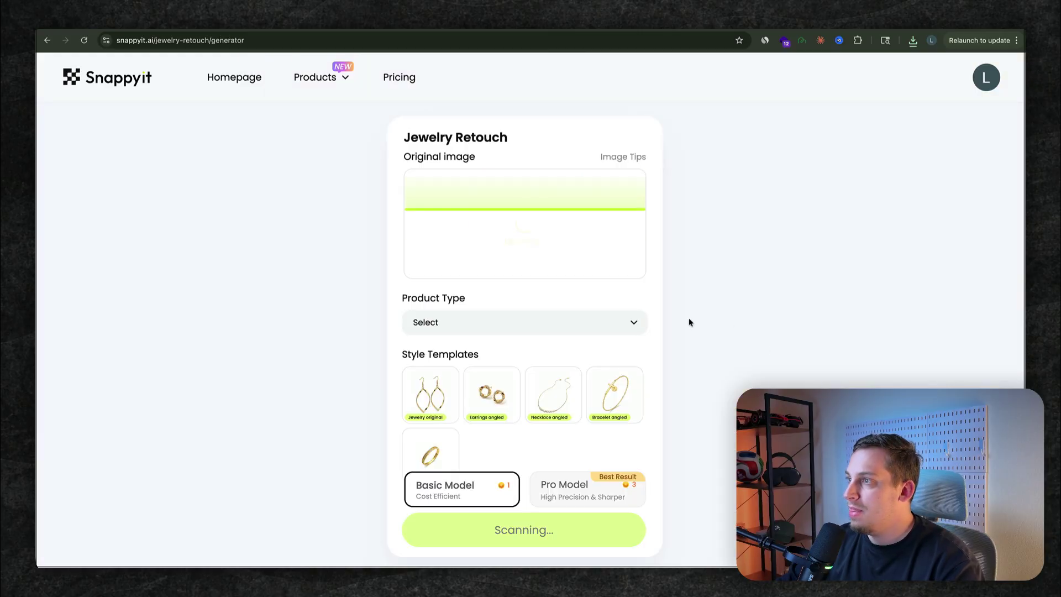
- Generate two retouched necklace photos with product type Jewelry, the Necklace angled template and the Pro Model
left_click(508, 332)
left_click(464, 351)
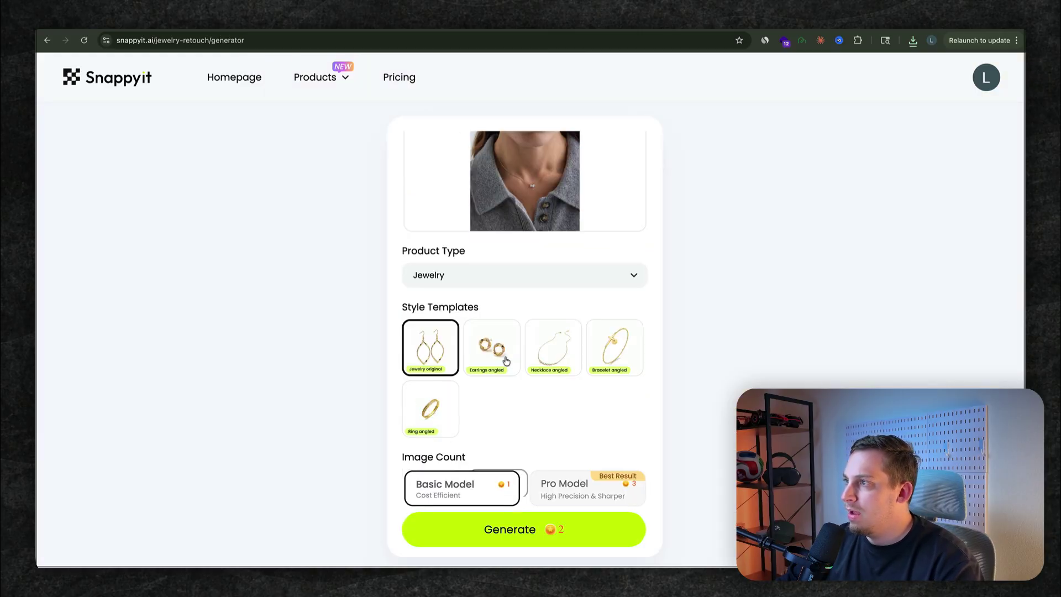
left_click(543, 354)
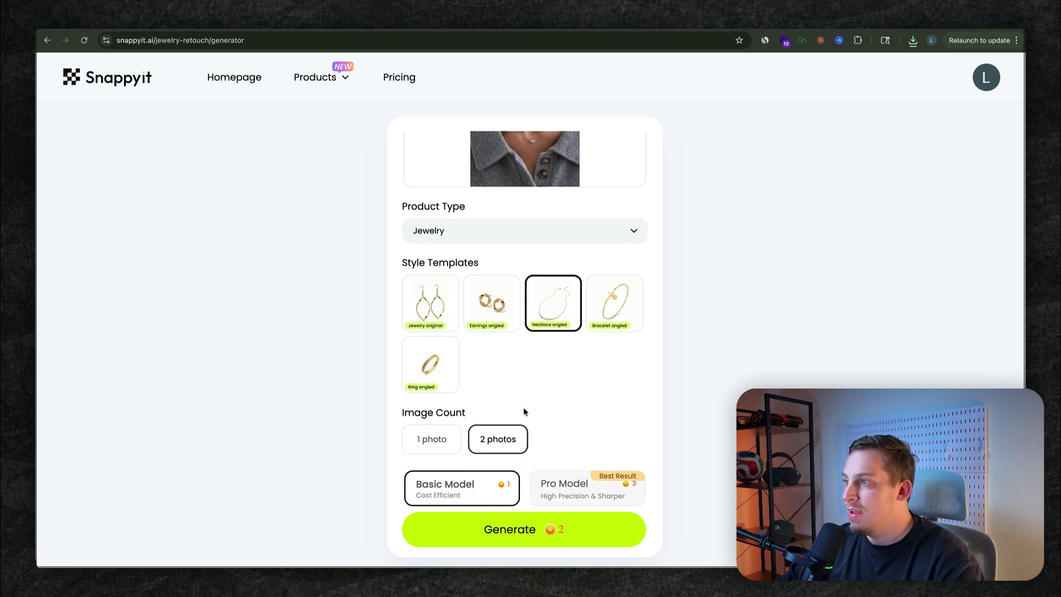
left_click(541, 498)
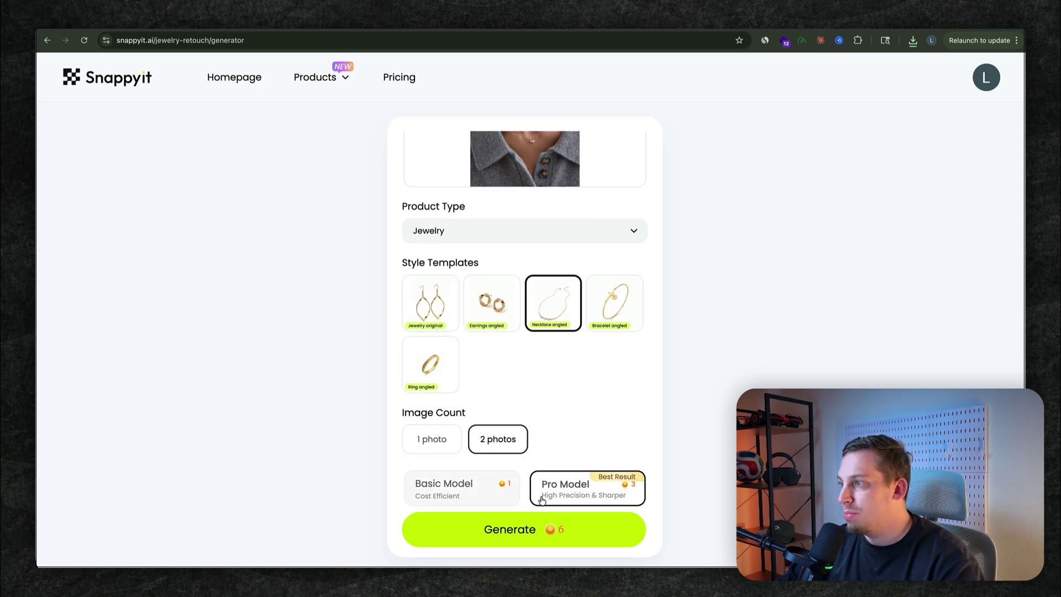
left_click(515, 532)
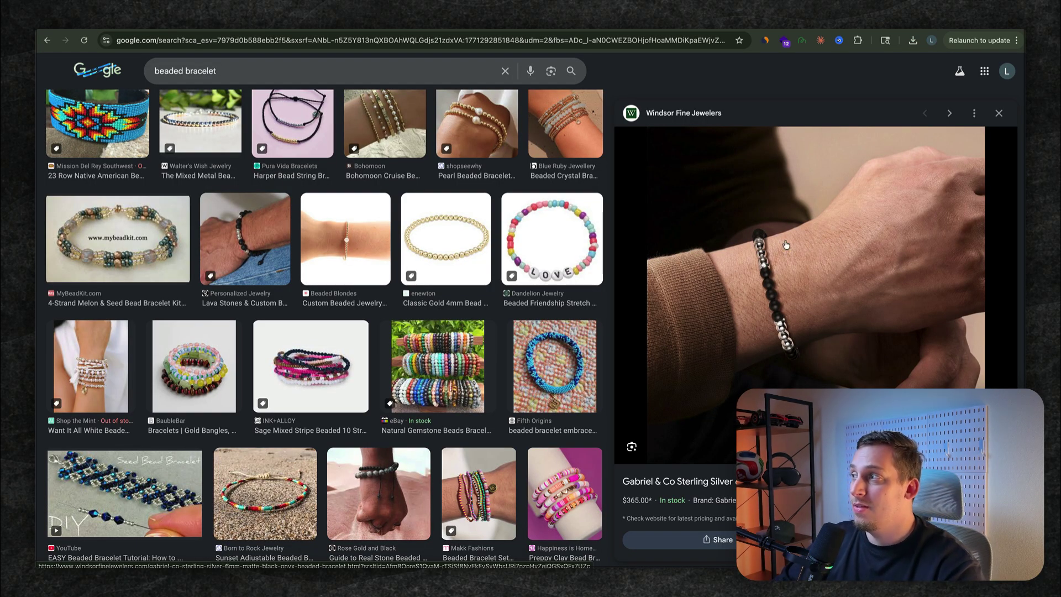
- Save the black beaded bracelet photo from Google Images and upload it as a new Jewelry Retouch image
right_click(767, 263)
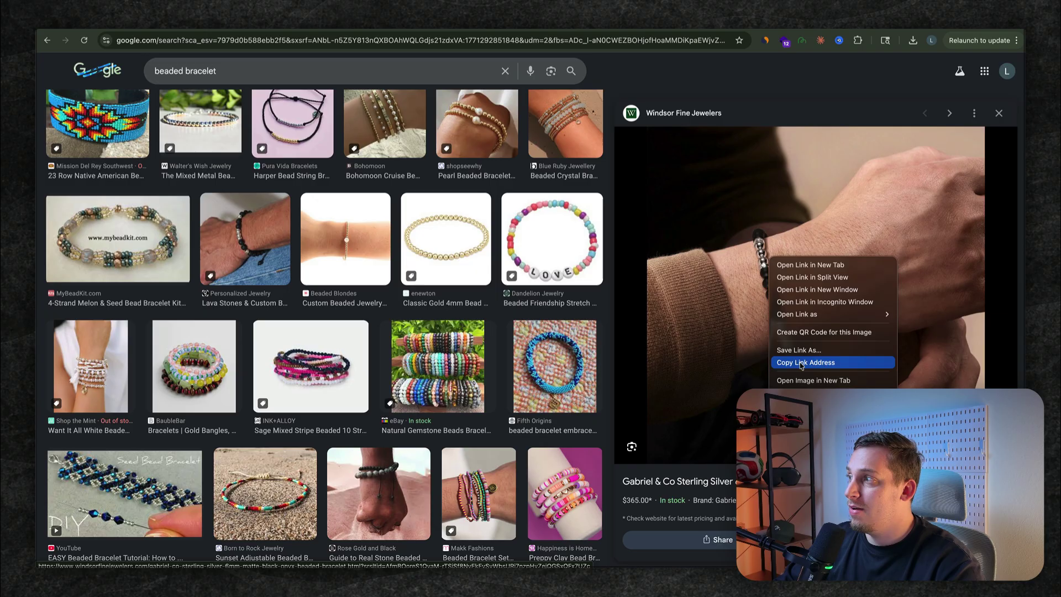
left_click(807, 405)
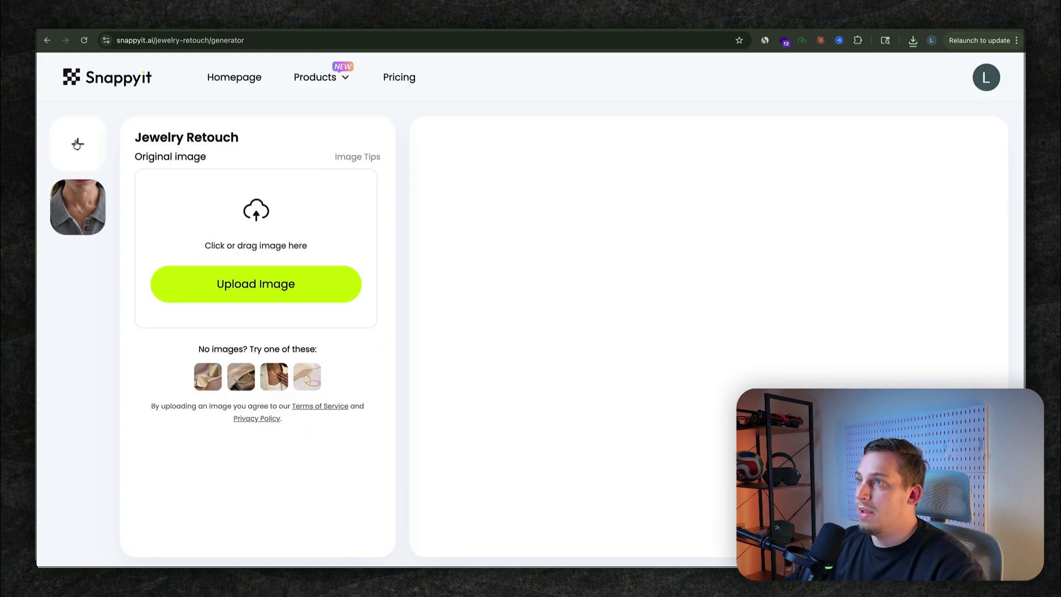
left_click(249, 286)
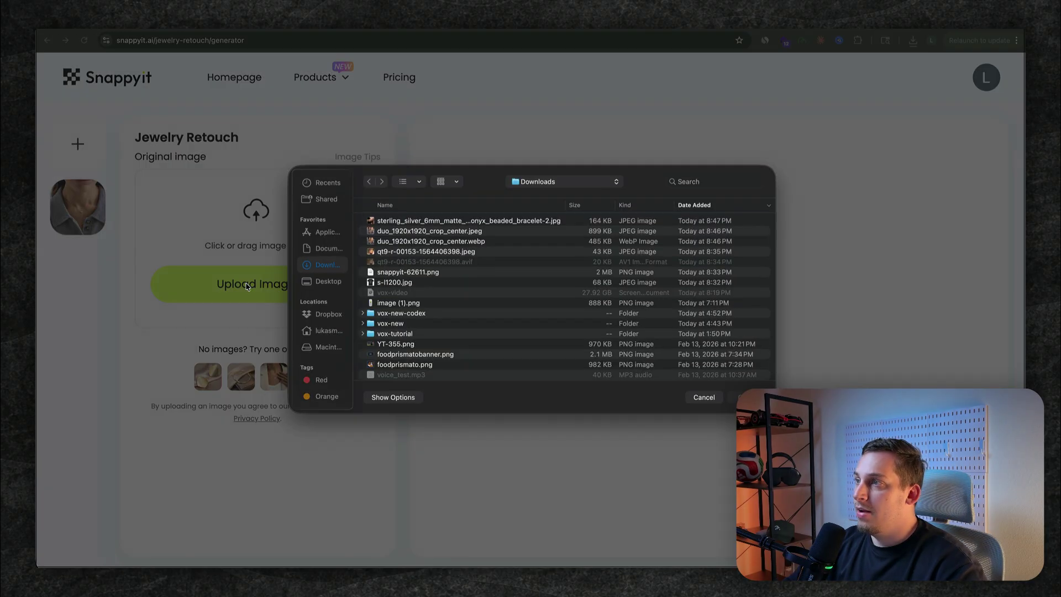
left_click(441, 223)
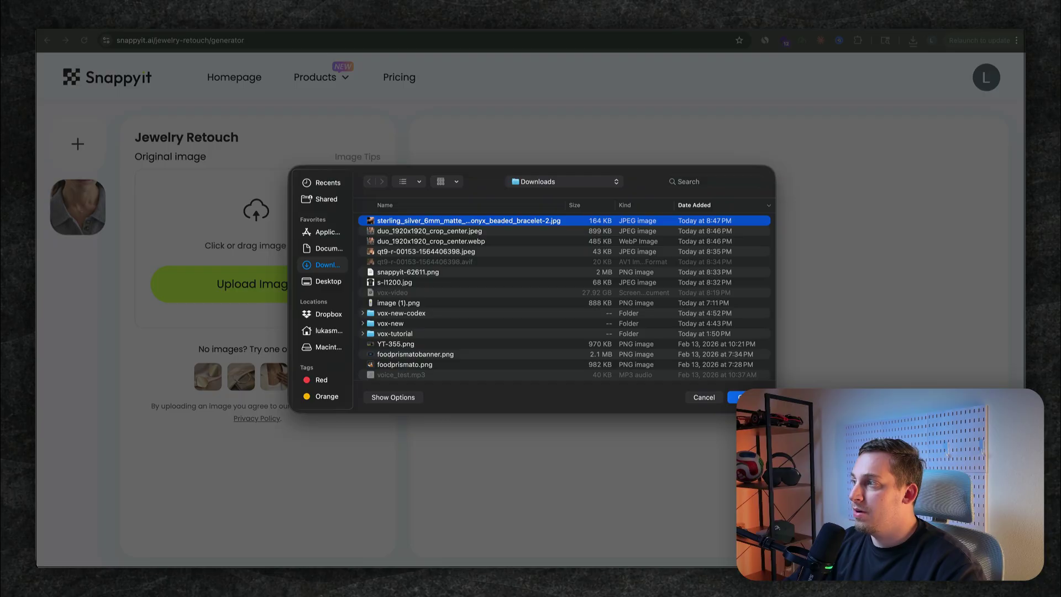
left_click(735, 396)
- Generate two retouched bracelet photos with product type Jewelry, the Bracelet angled template and the Pro Model
left_click(311, 326)
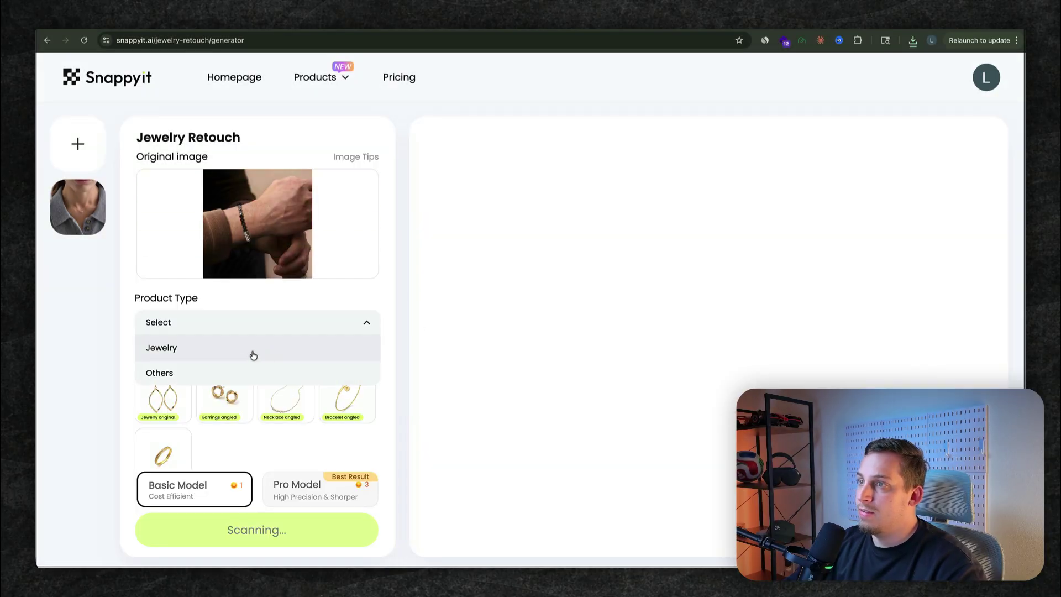
left_click(193, 372)
scroll(193, 370, "down", 1)
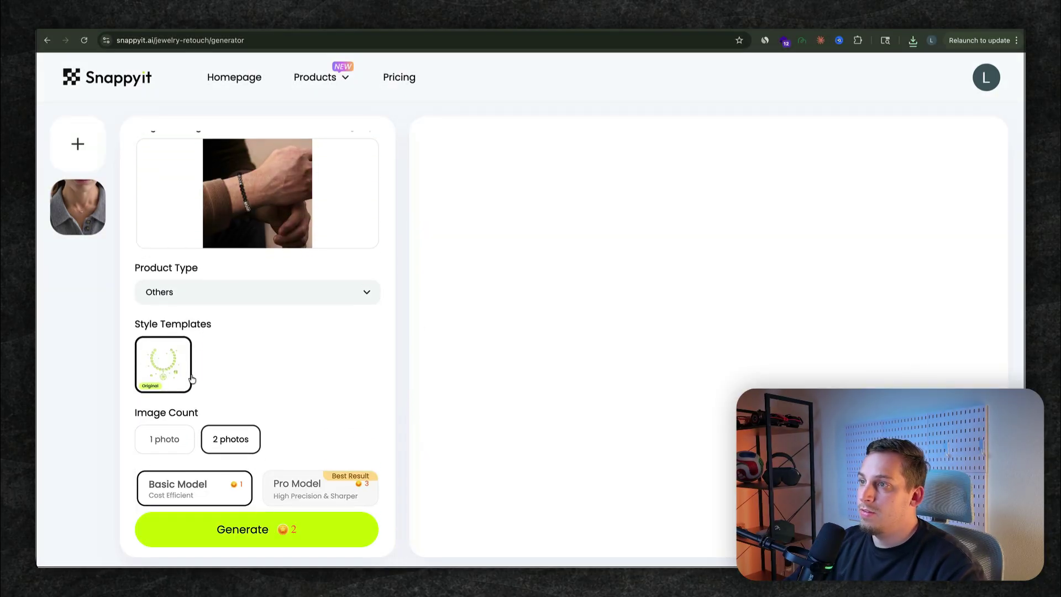
left_click(227, 303)
left_click(210, 313)
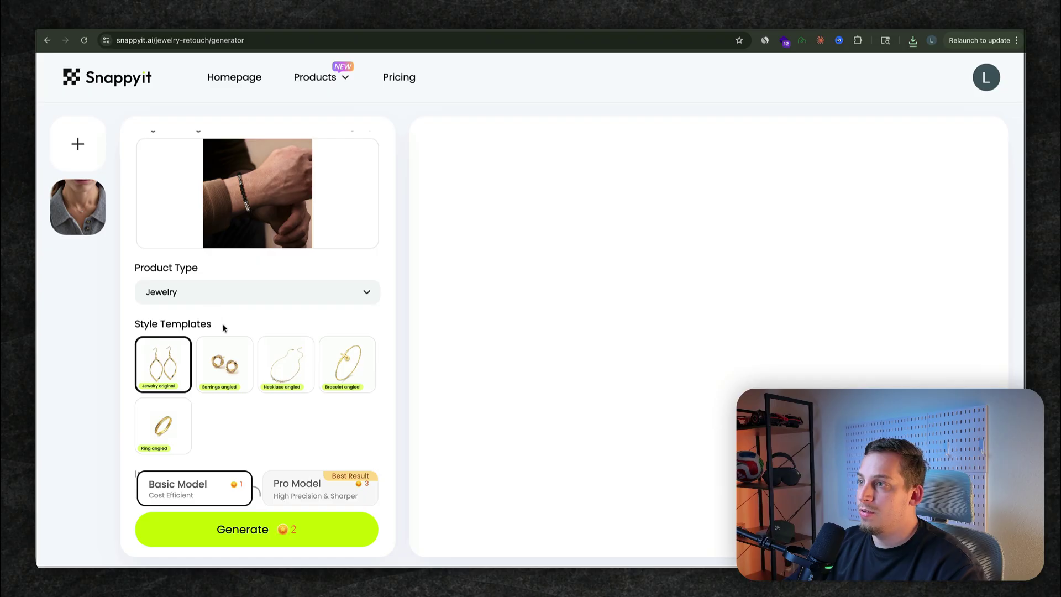
scroll(225, 380, "down", 1)
scroll(226, 380, "down", 1)
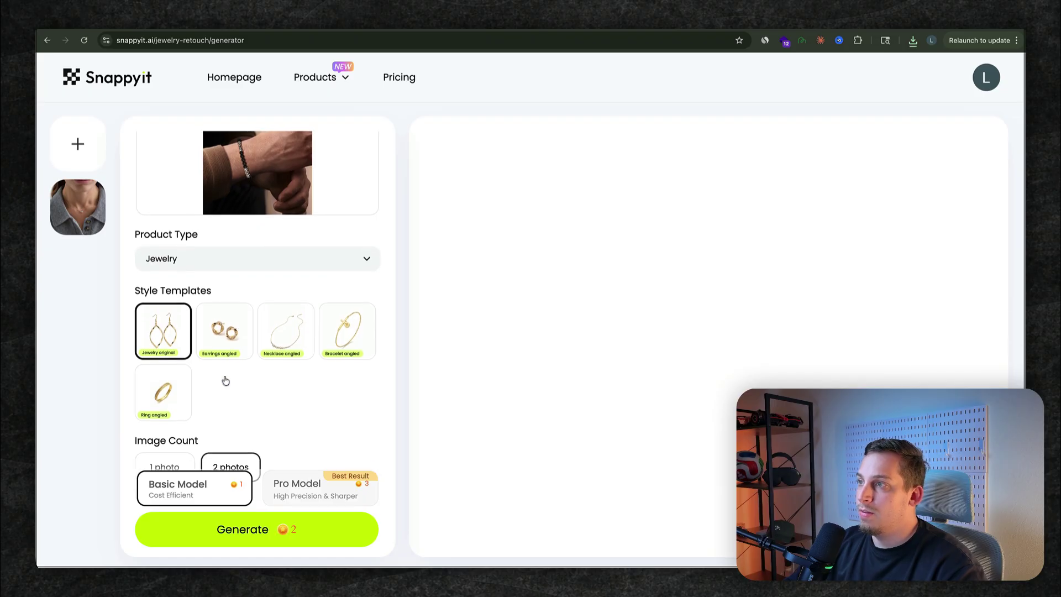
left_click(336, 330)
scroll(275, 402, "down", 1)
left_click(276, 493)
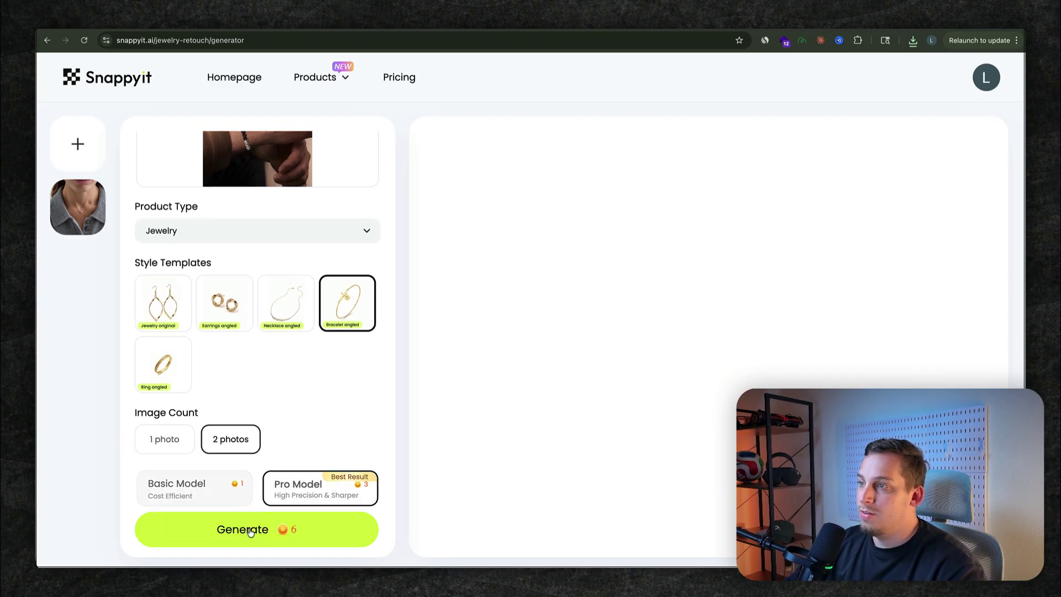
left_click(249, 531)
- Generate one Jewelry Try-On photo of the second retouched necklace on the recommended bare-necked model wearing a thin pendant
left_click(77, 271)
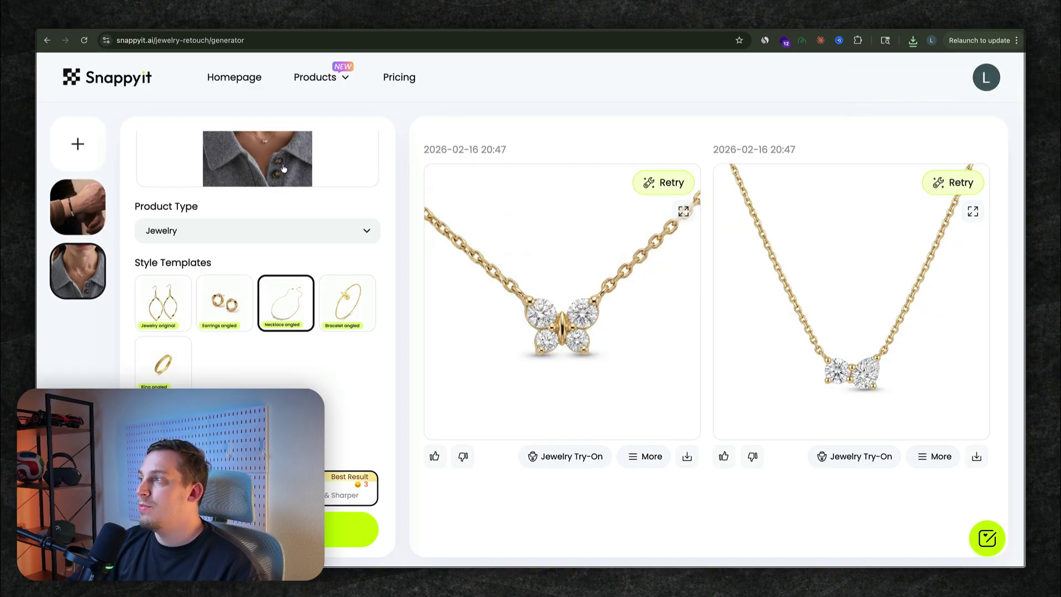
left_click(830, 463)
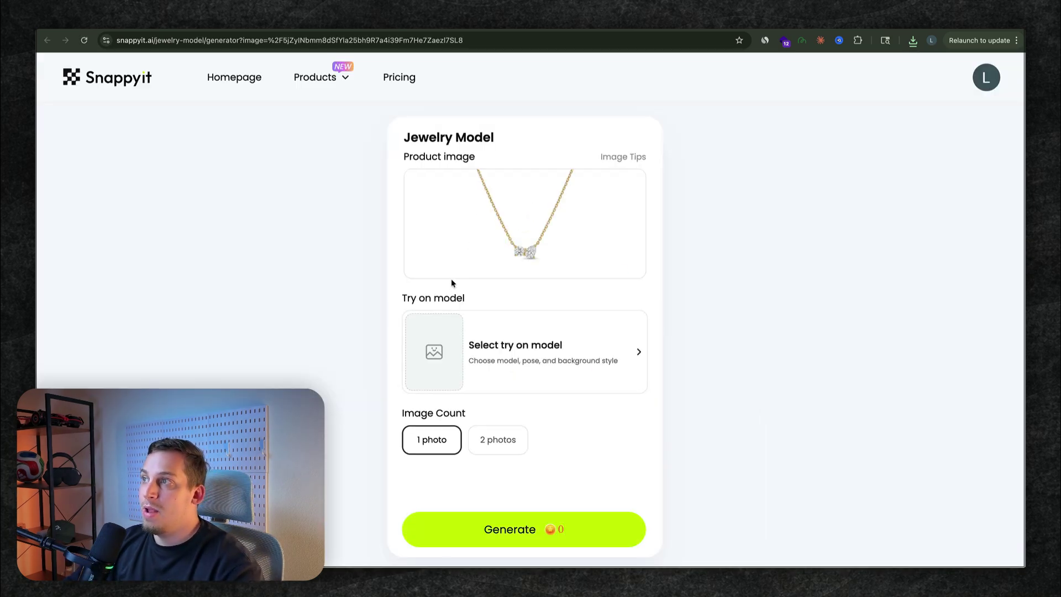
left_click(499, 338)
scroll(726, 332, "down", 5)
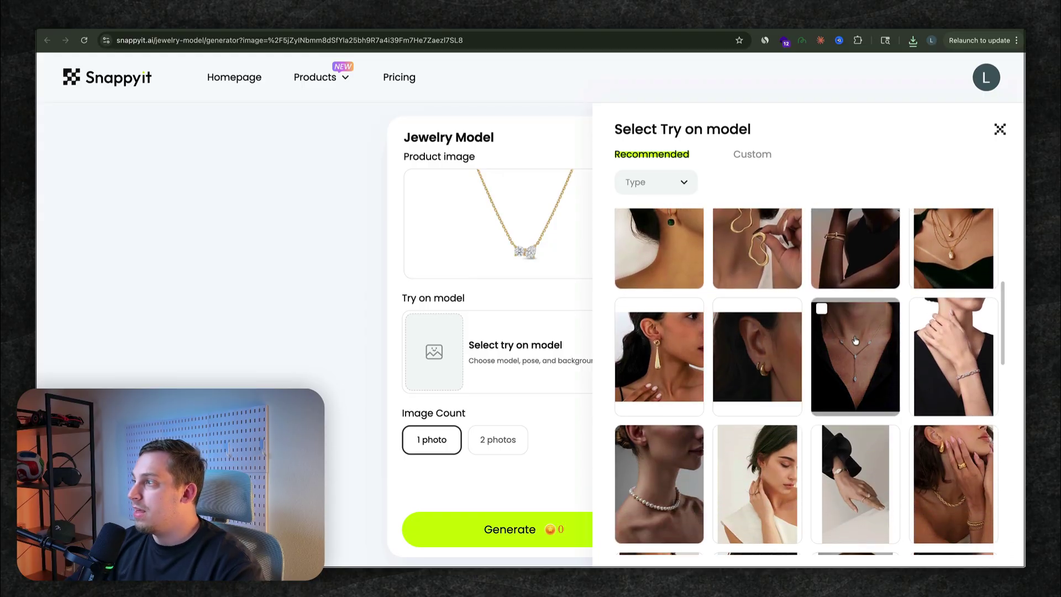
scroll(854, 340, "down", 5)
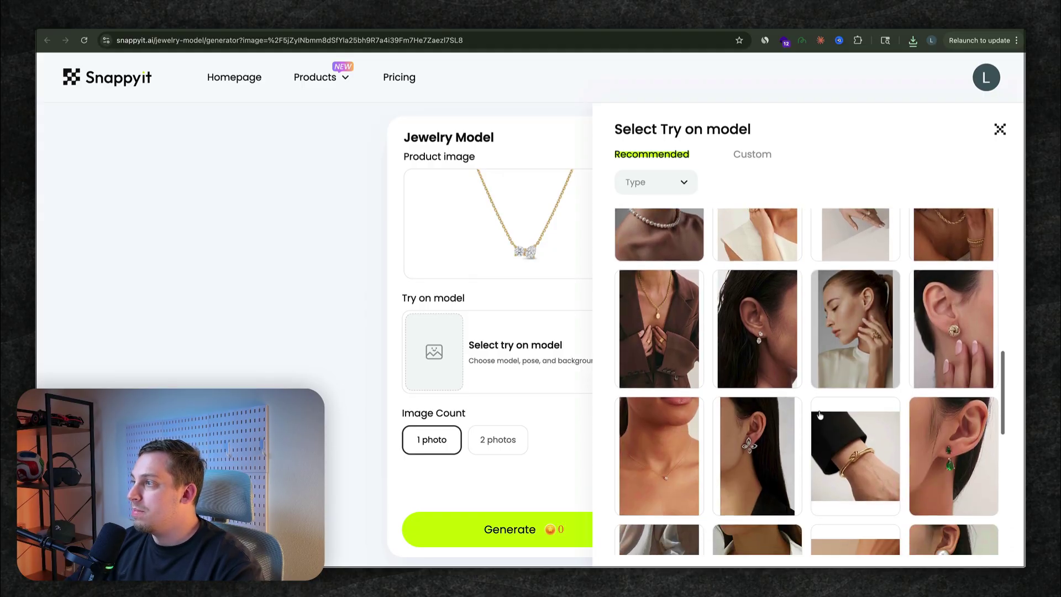
left_click(676, 453)
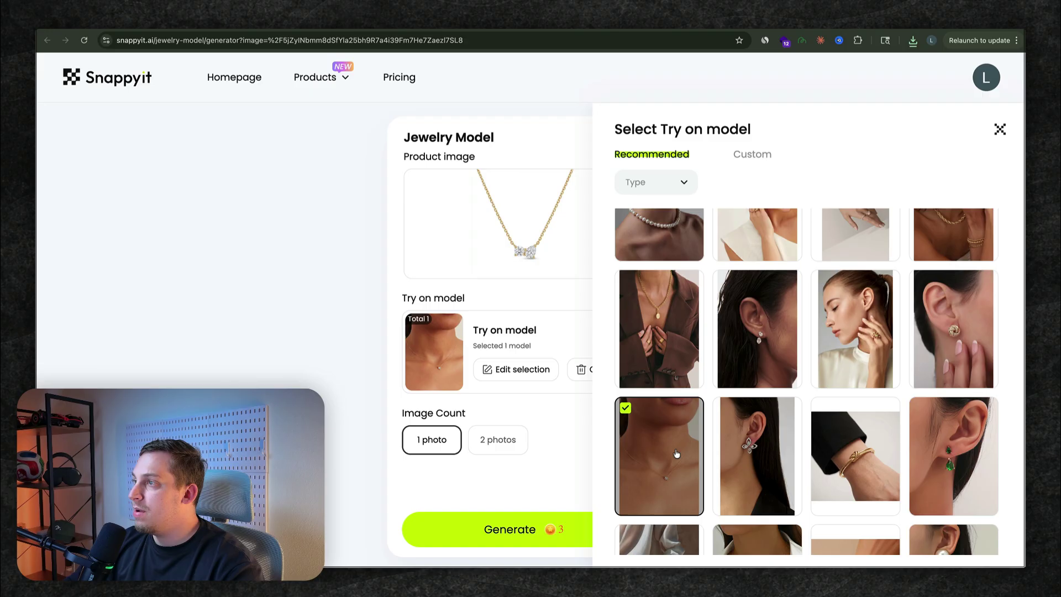
left_click(491, 532)
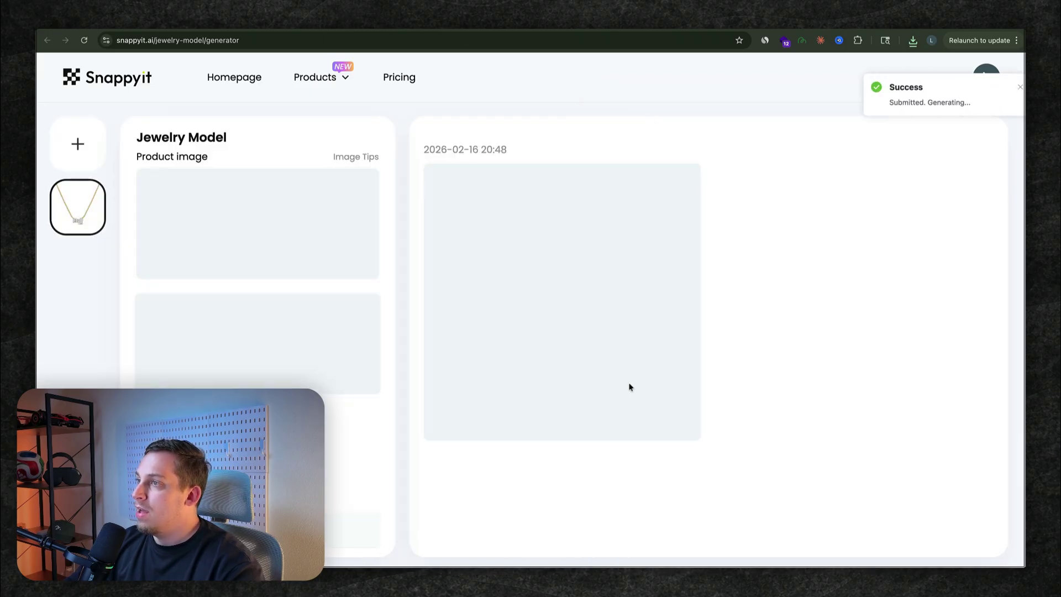
- Select the dimly lit recommended model with the chunky chain necklace for another try-on of the same necklace
left_click(295, 375)
scroll(613, 398, "down", 10)
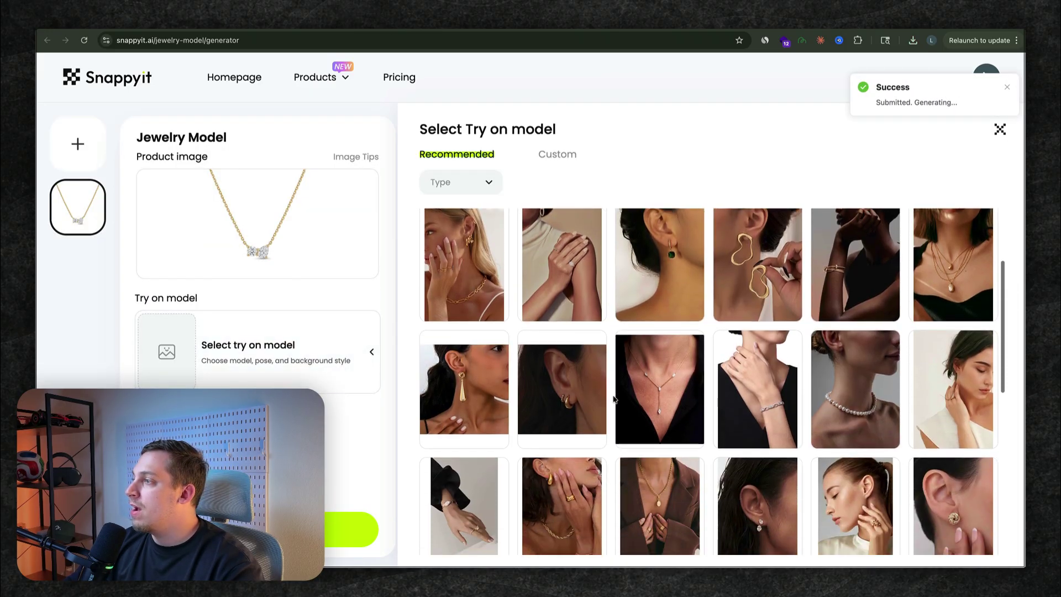
left_click(660, 459)
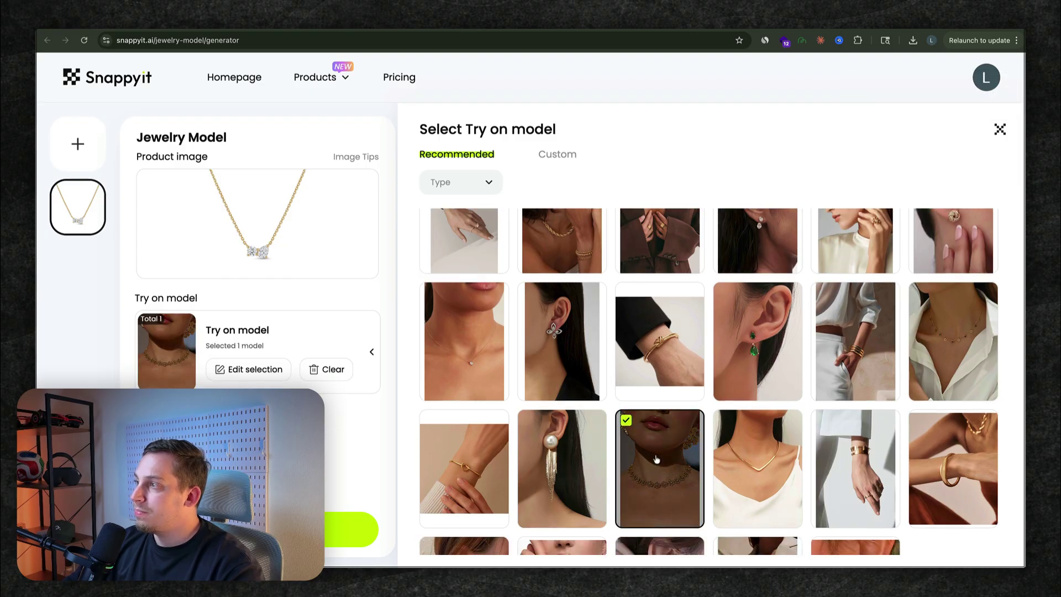
- Add the recommended model wearing a white top and gold necklace to the selection and generate the necklace try-on photos
left_click(734, 449)
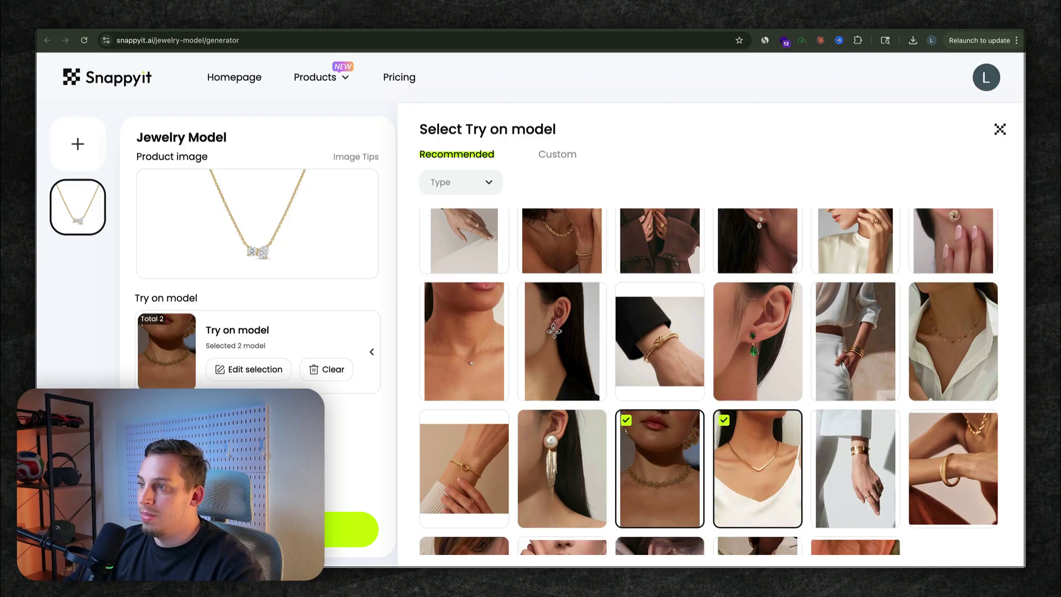
left_click(348, 529)
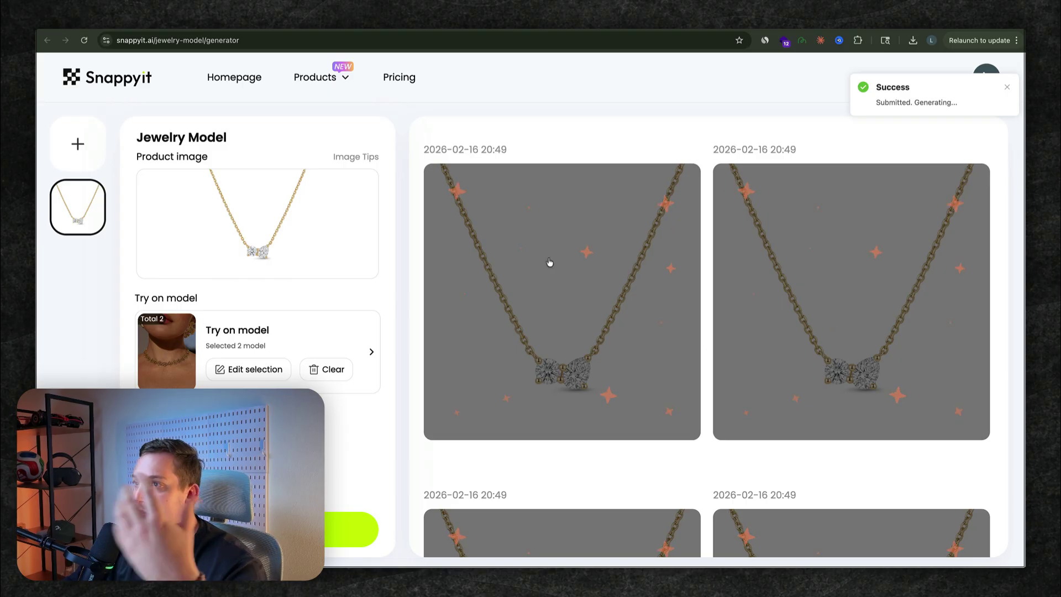
left_click(357, 334)
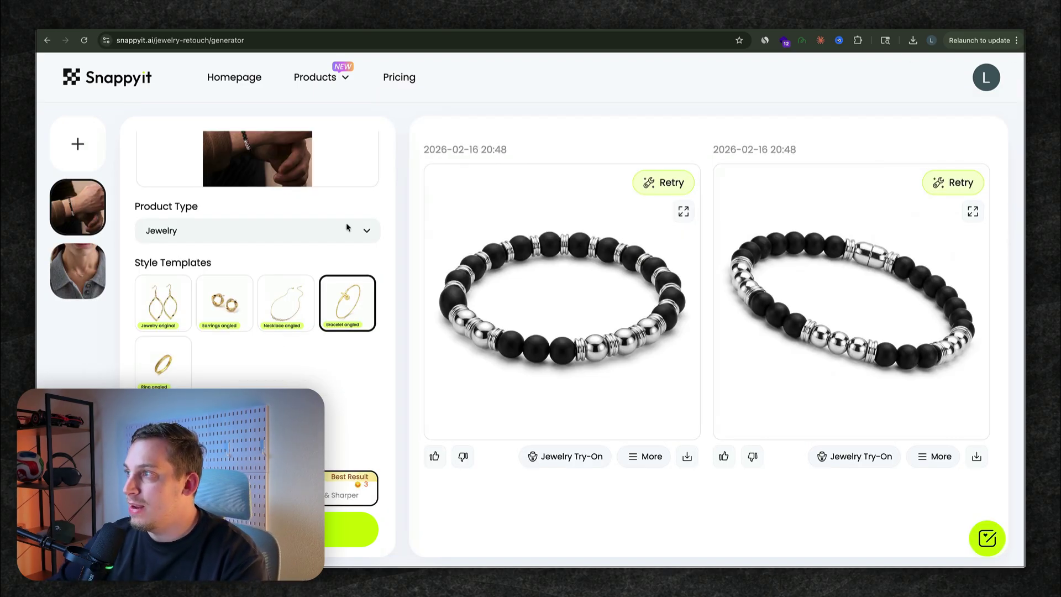
- Compare the first retouched bracelet photo with its original and send it to Jewelry Try-On
left_click(522, 307)
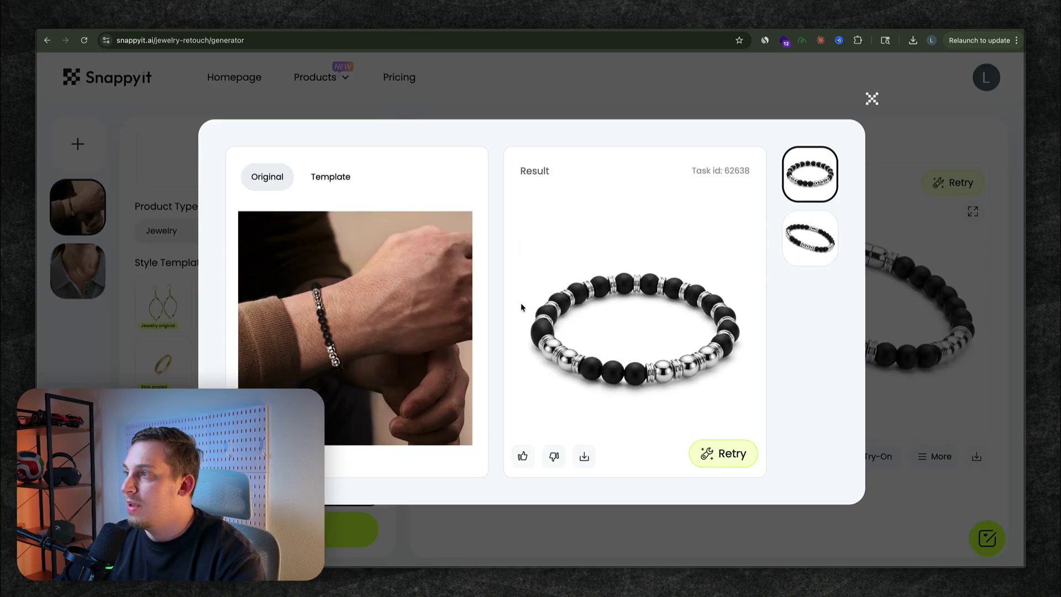
left_click(871, 100)
left_click(559, 458)
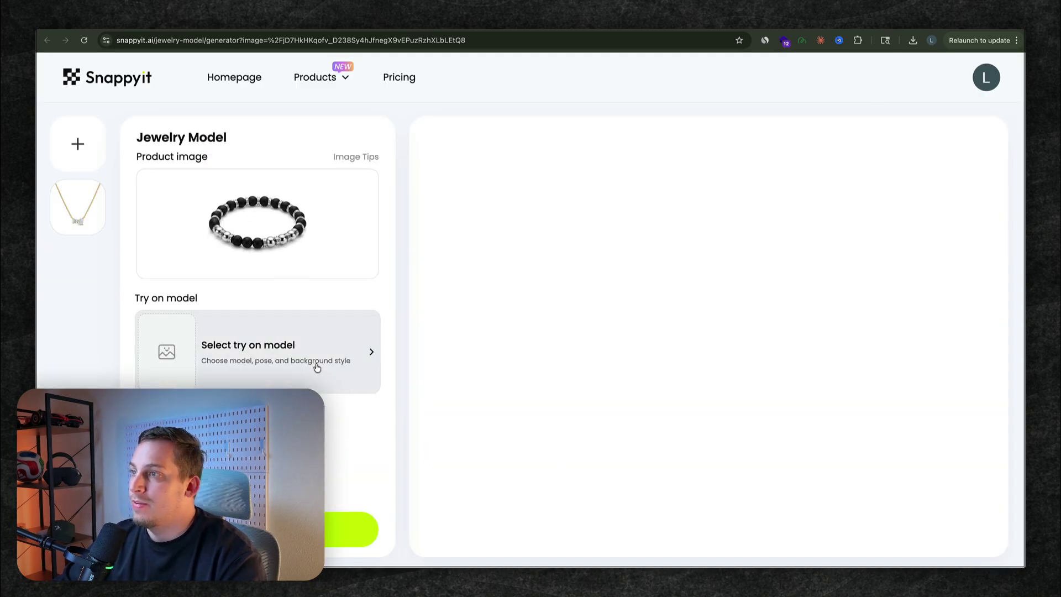
- Open the recommended try-on models for the bracelet and filter them by type Bracelet
left_click(318, 366)
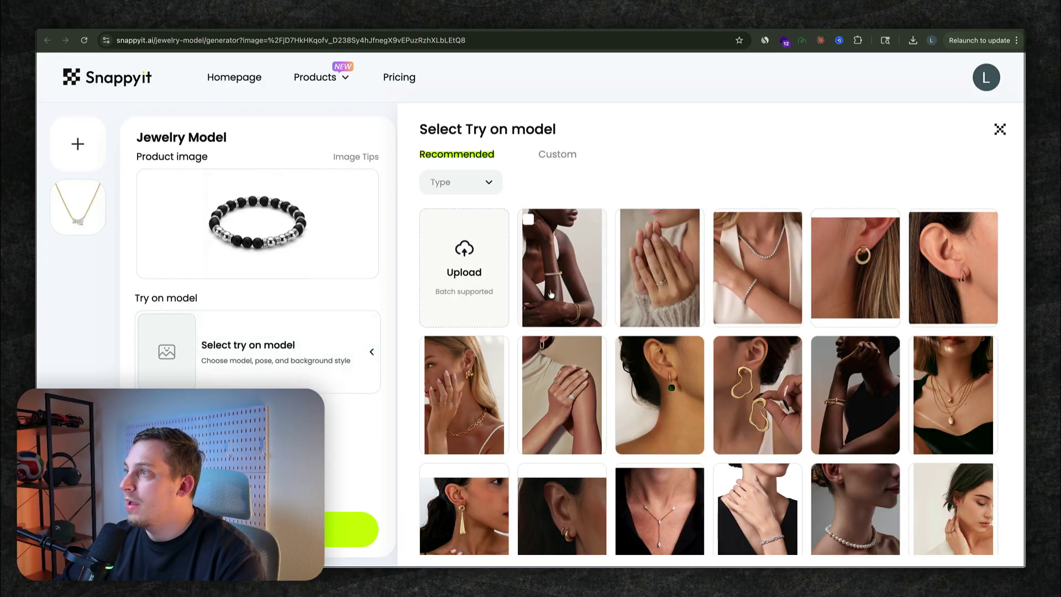
scroll(526, 318, "down", 1)
left_click(488, 183)
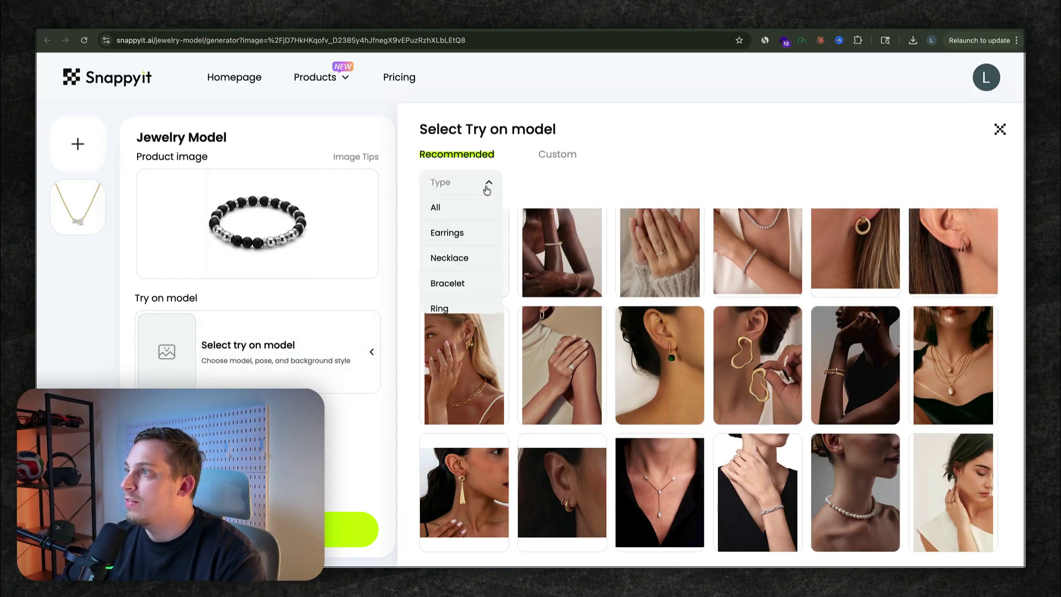
left_click(478, 280)
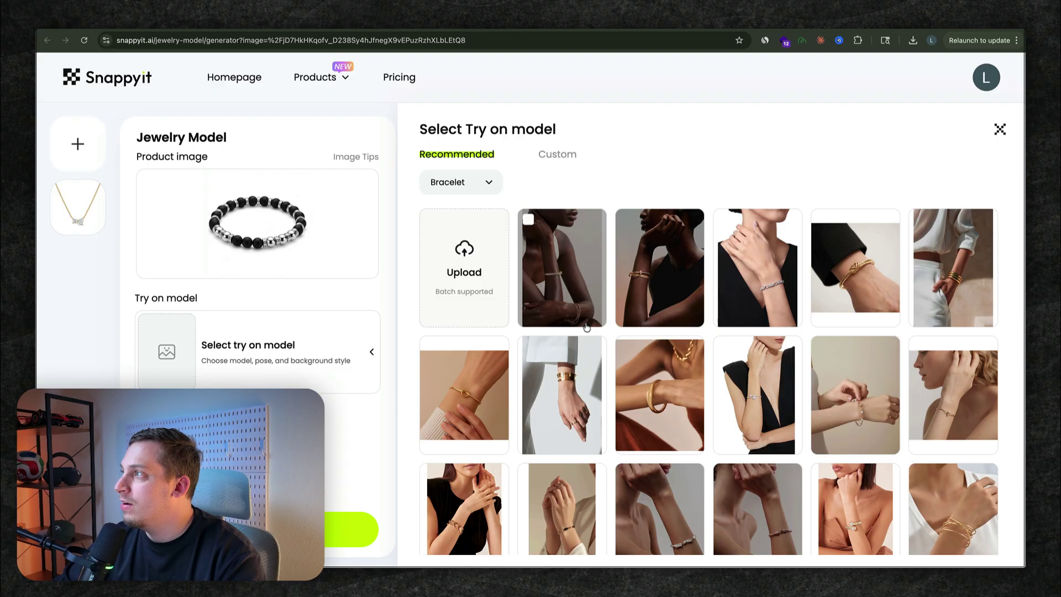
- Select the hand-on-cheek, white-shirt wrist close-up and raised-hands models, and generate bracelet try-on photos on all three
scroll(948, 458, "down", 3)
left_click(948, 459)
scroll(672, 370, "up", 3)
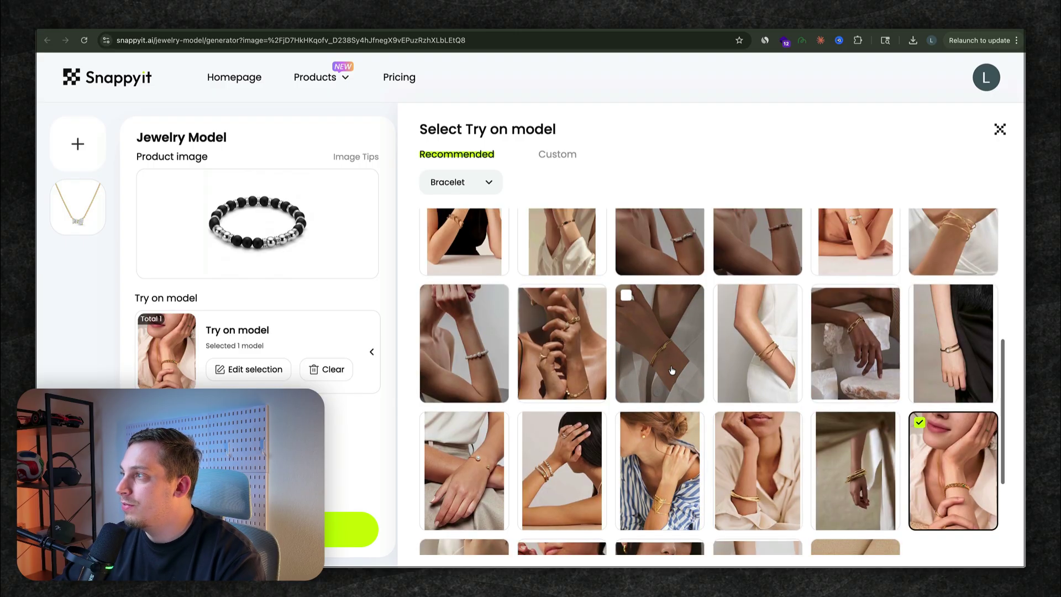
left_click(671, 369)
scroll(672, 369, "up", 2)
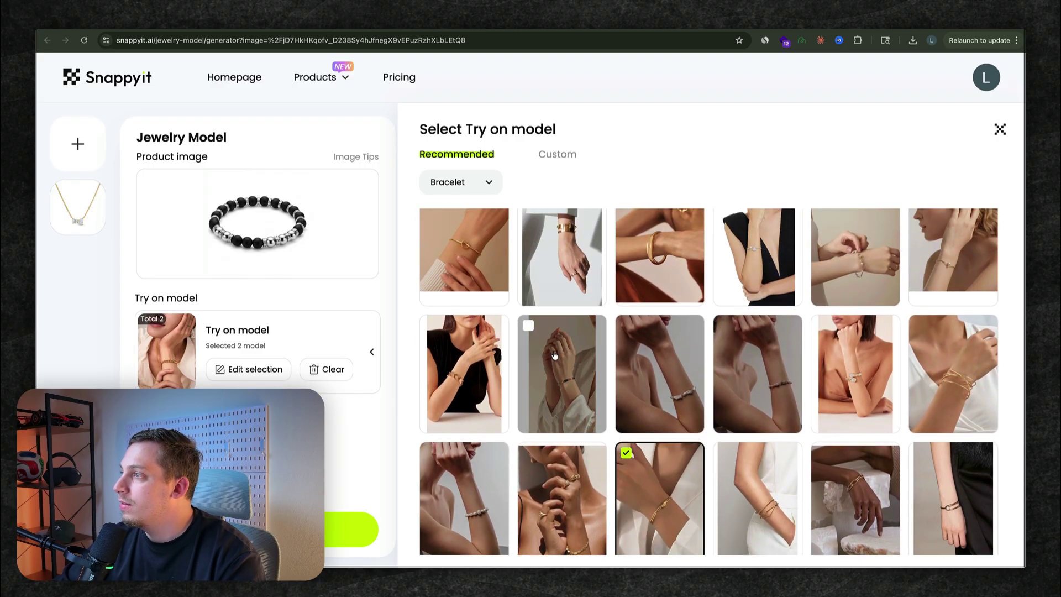
left_click(562, 373)
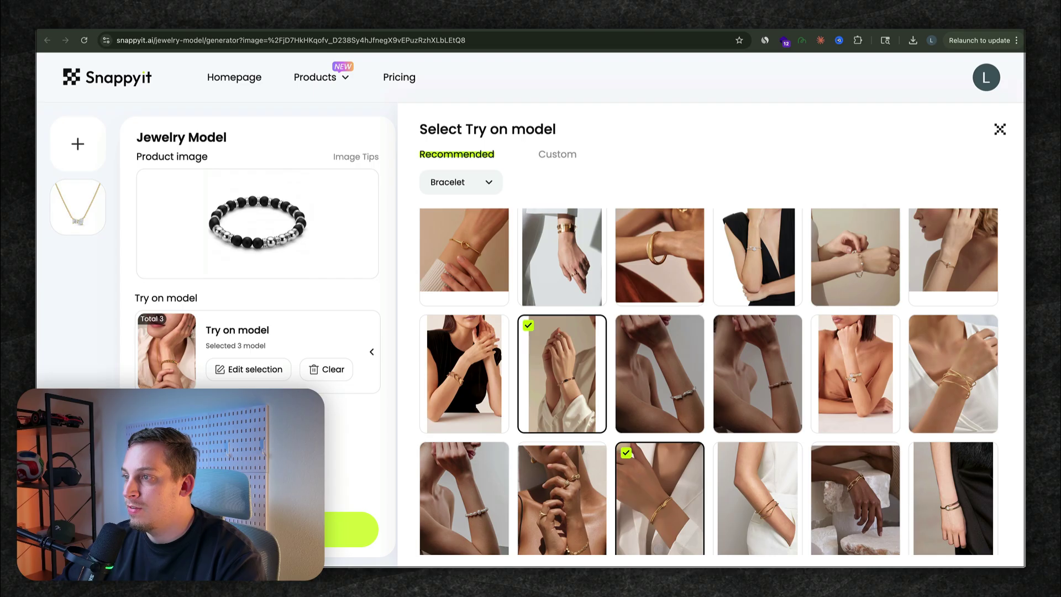
left_click(372, 352)
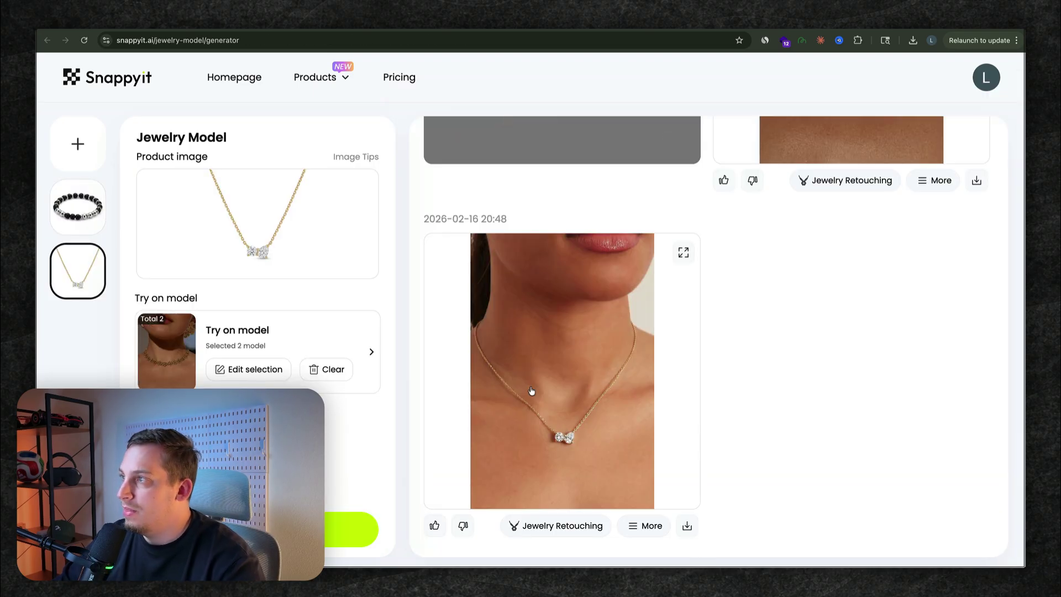
- Review the generated try-on photos of the diamond necklace
scroll(530, 390, "up", 1)
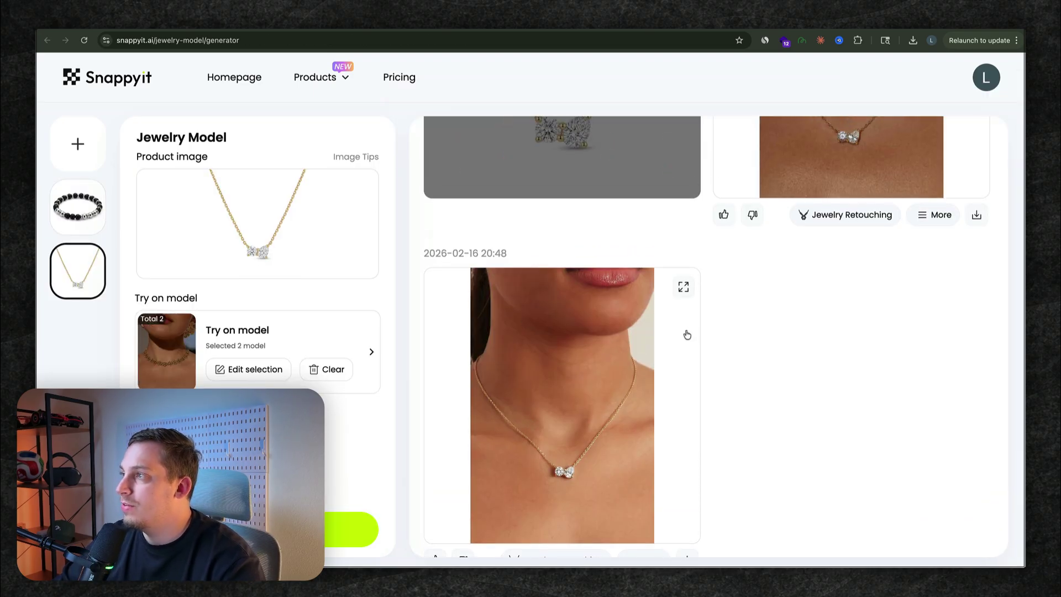
scroll(688, 326, "up", 4)
scroll(790, 292, "up", 6)
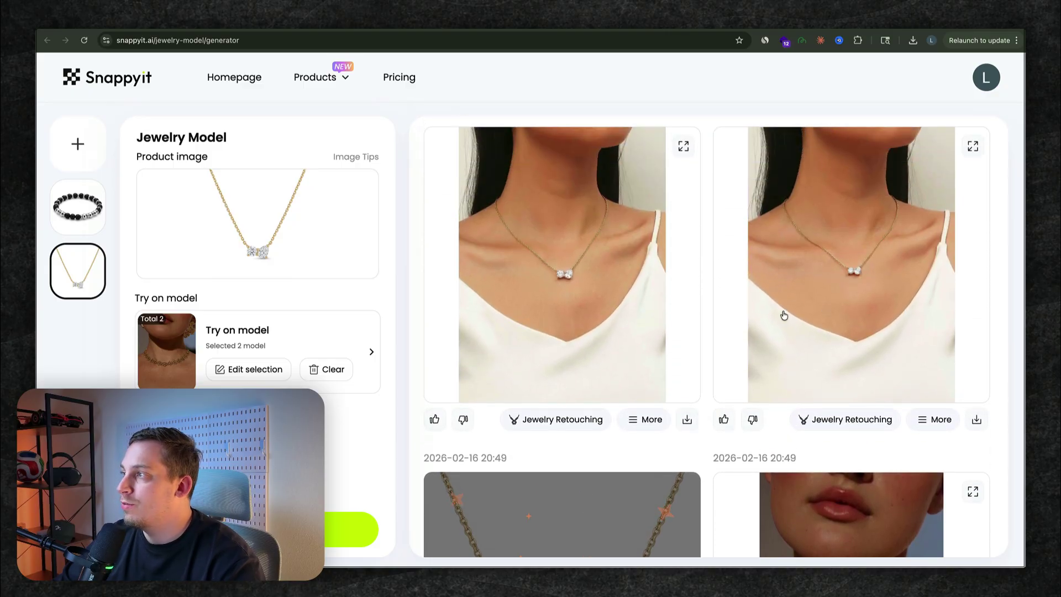
scroll(783, 315, "down", 1)
scroll(783, 315, "down", 6)
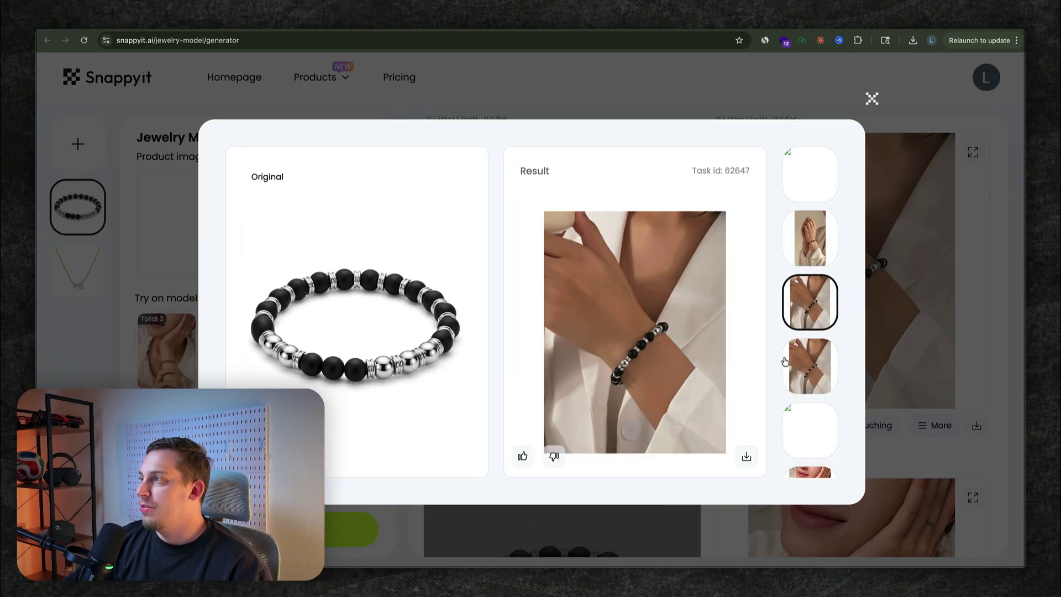
- Compare the enlarged bracelet try-on results on the different models with the original bracelet image
left_click(807, 252)
left_click(807, 307)
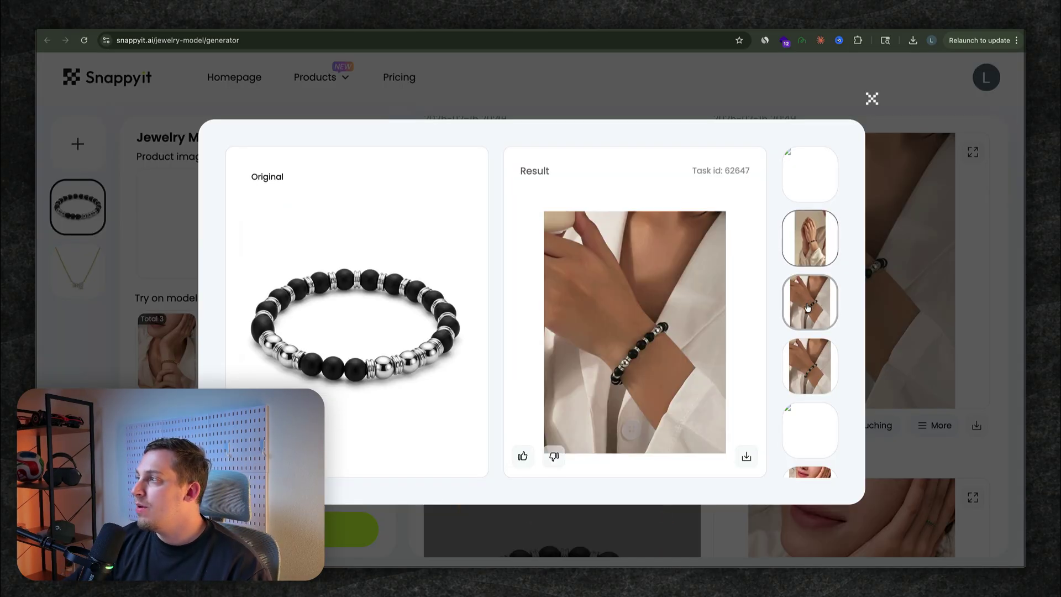
left_click(815, 363)
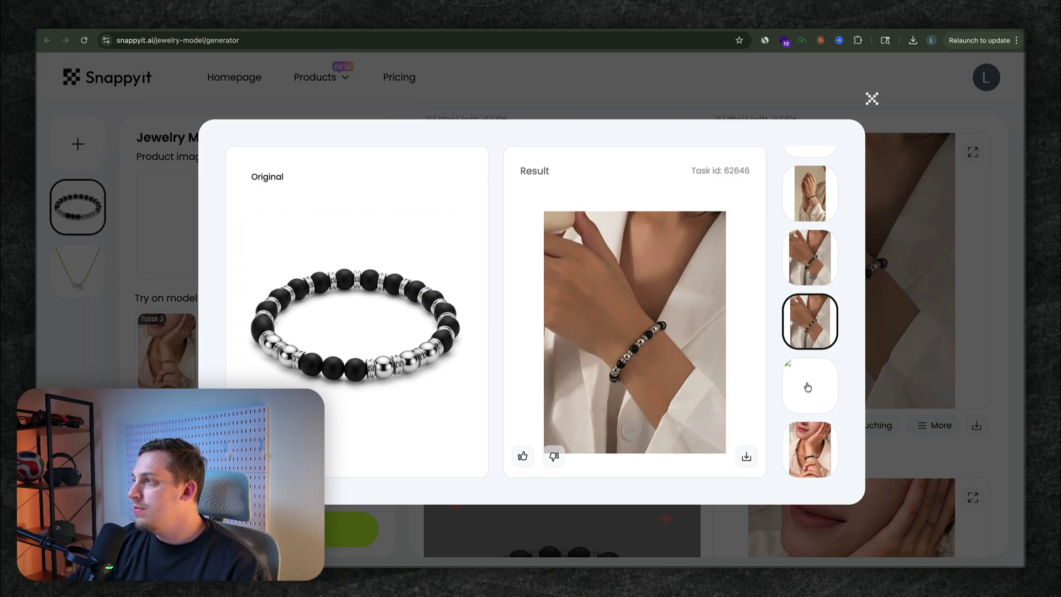
left_click(803, 430)
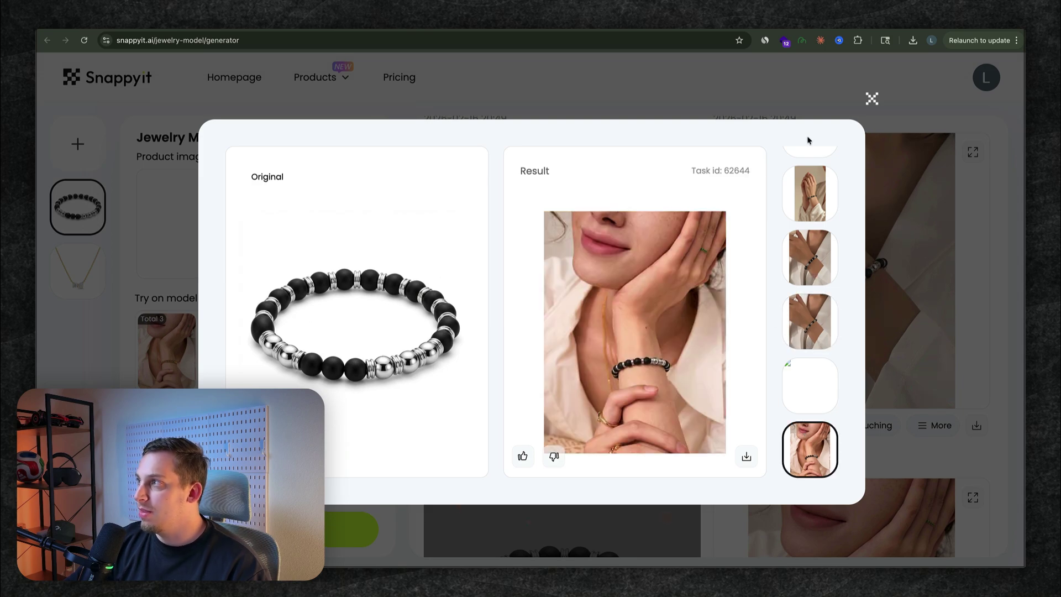
left_click(853, 109)
scroll(706, 256, "up", 3)
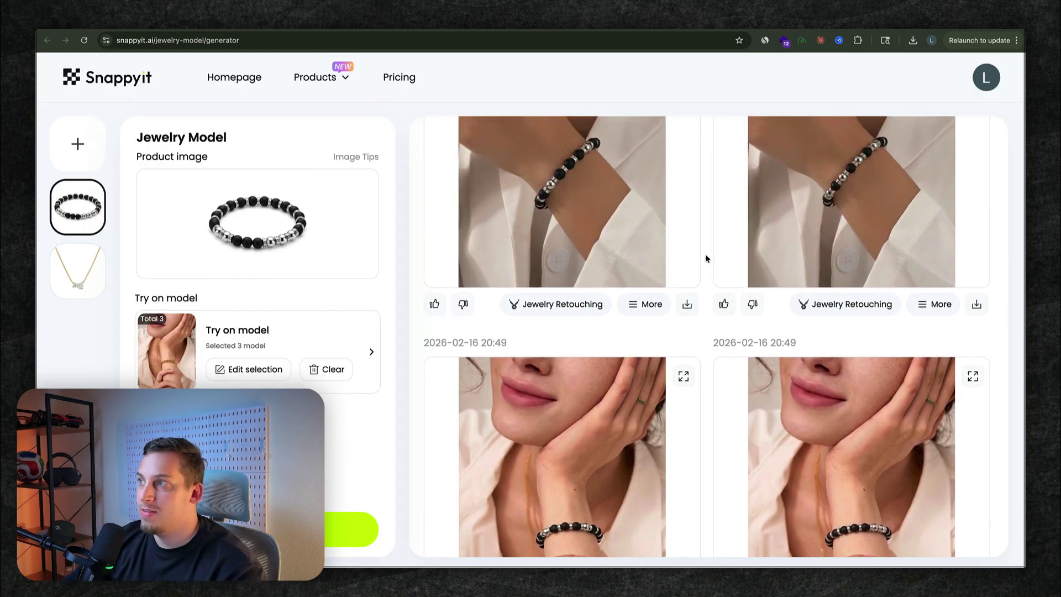
- Send the second hand-on-cheek bracelet try-on photo to Image to Video and return to the homepage
scroll(705, 258, "down", 1)
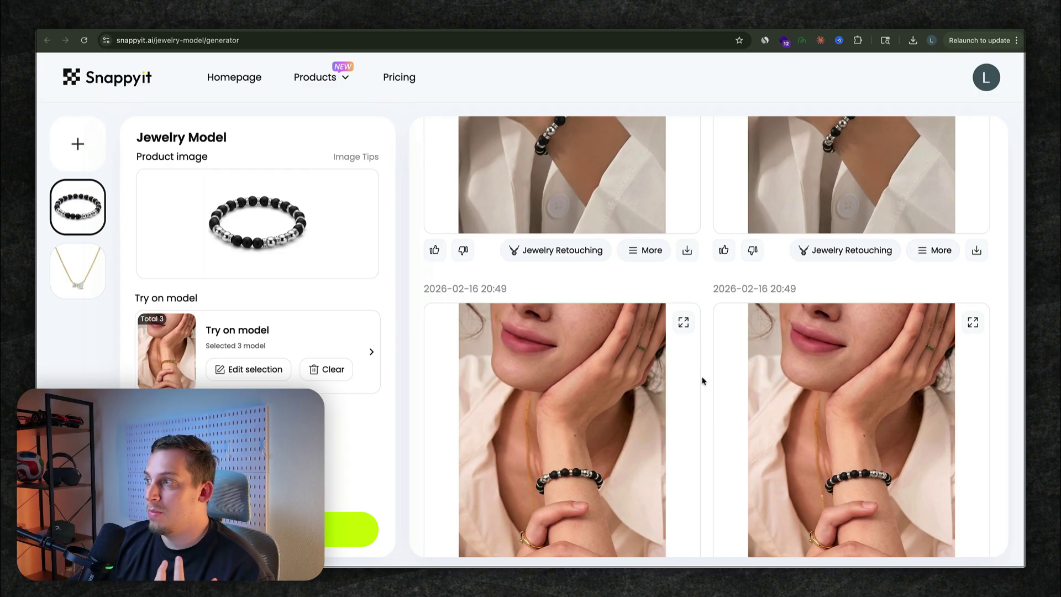
scroll(702, 381, "down", 2)
left_click(918, 525)
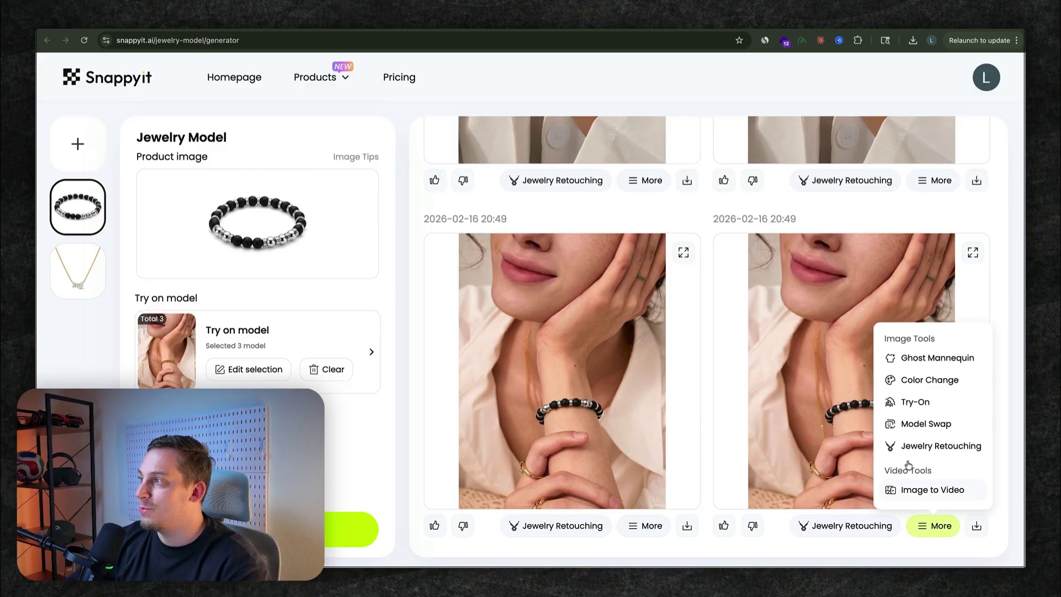
left_click(917, 498)
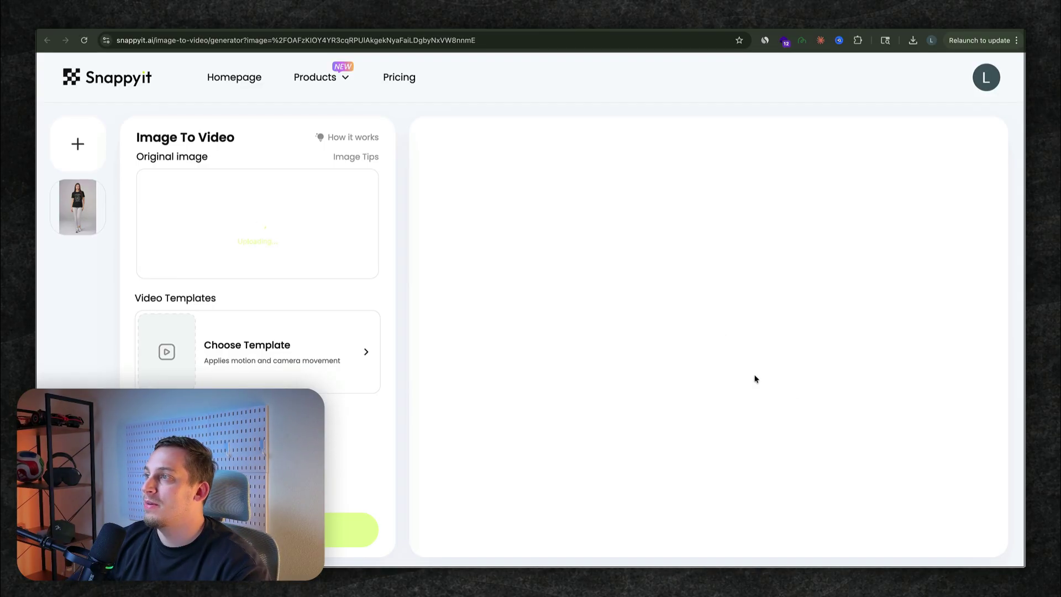
left_click(224, 85)
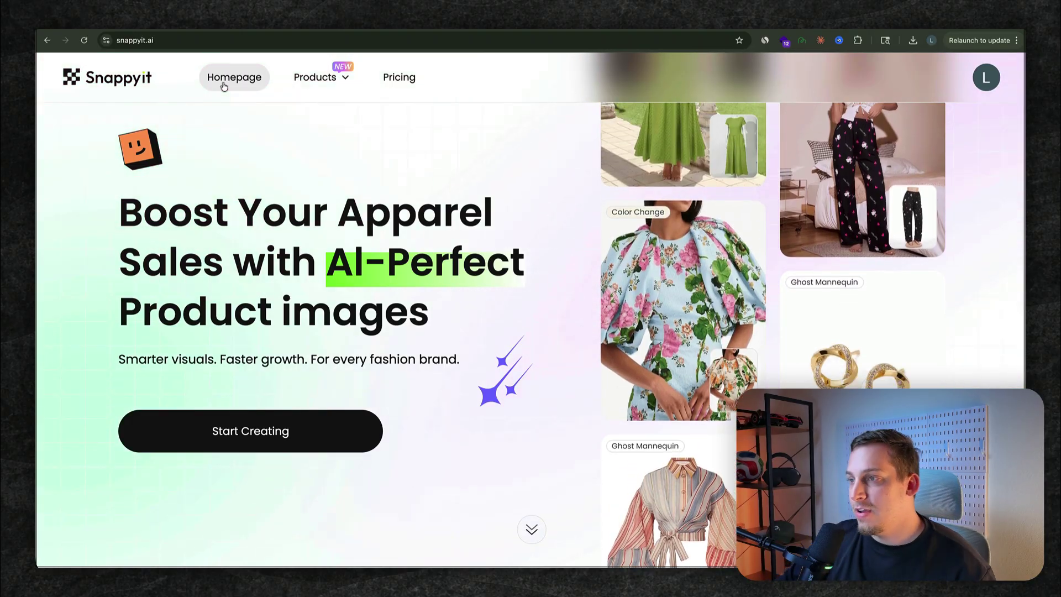